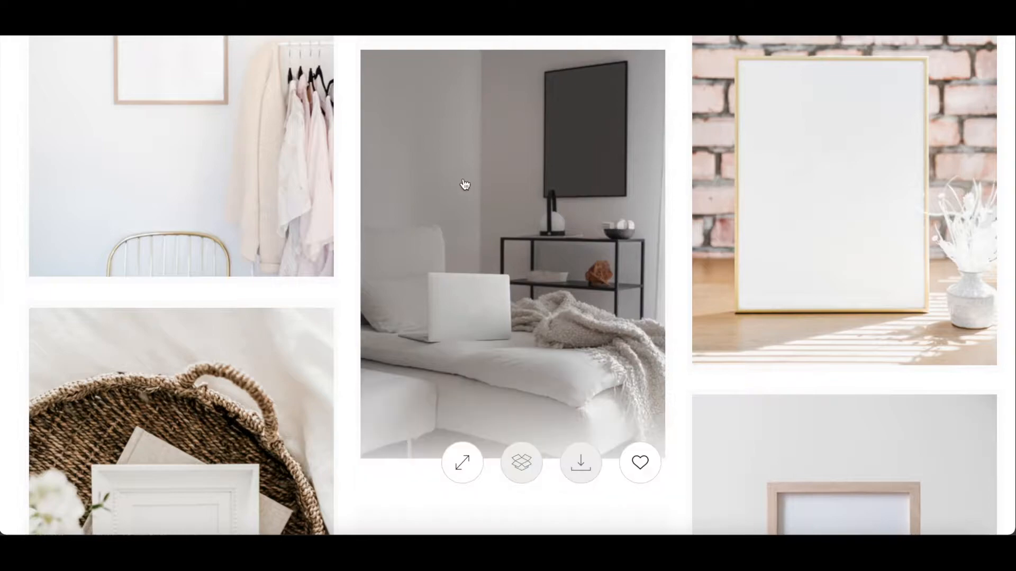
Step: Browse the stock photo gallery for images with empty picture frames to use as mockups
{"action": "scroll", "coordinate": [464, 187], "scroll_direction": "up", "scroll_amount": 5}
{"action": "scroll", "coordinate": [464, 187], "scroll_direction": "up", "scroll_amount": 6}
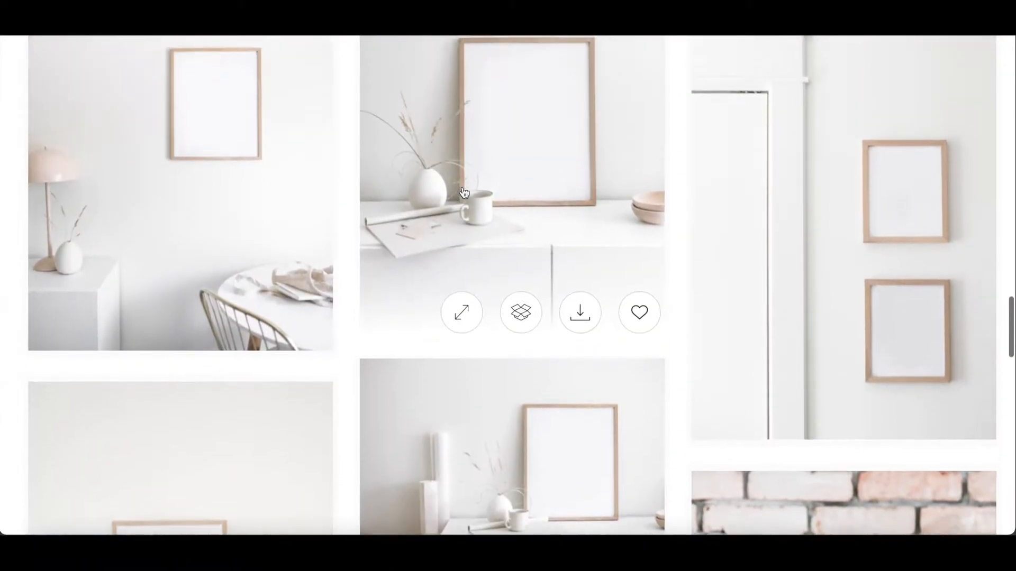
{"action": "scroll", "coordinate": [346, 173], "scroll_direction": "up", "scroll_amount": 15}
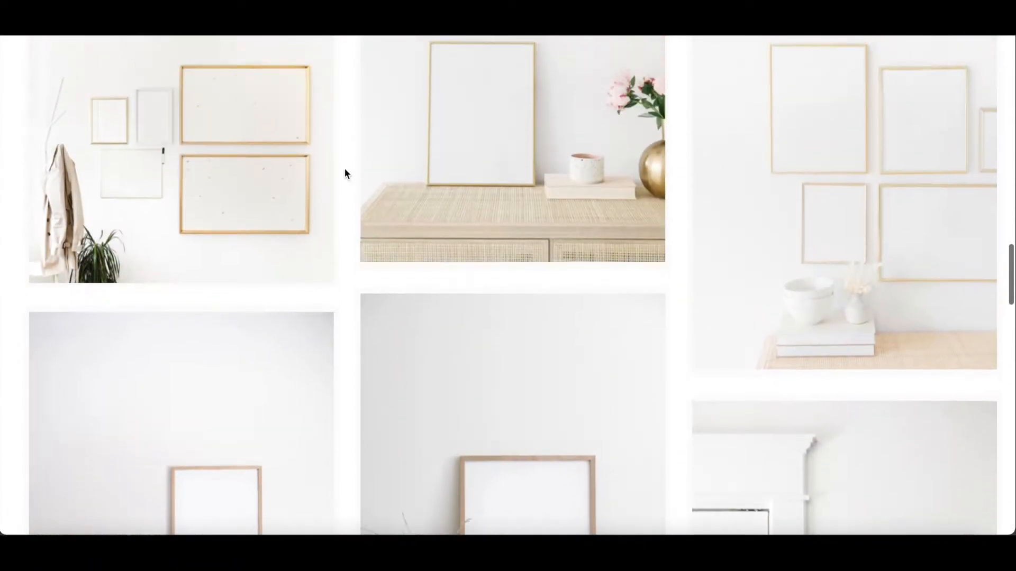
{"action": "scroll", "coordinate": [344, 169], "scroll_direction": "up", "scroll_amount": 15}
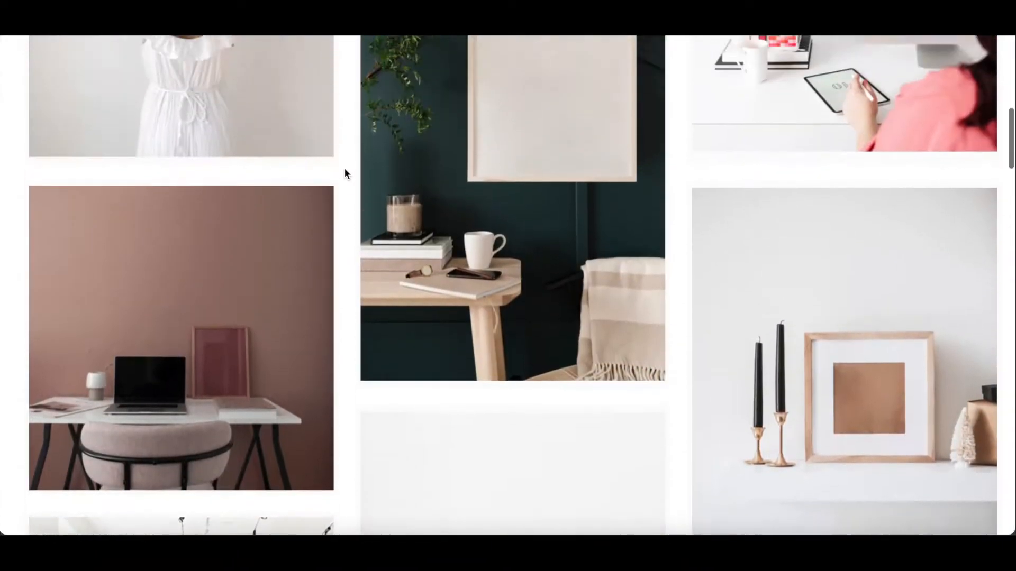
{"action": "scroll", "coordinate": [345, 168], "scroll_direction": "up", "scroll_amount": 3}
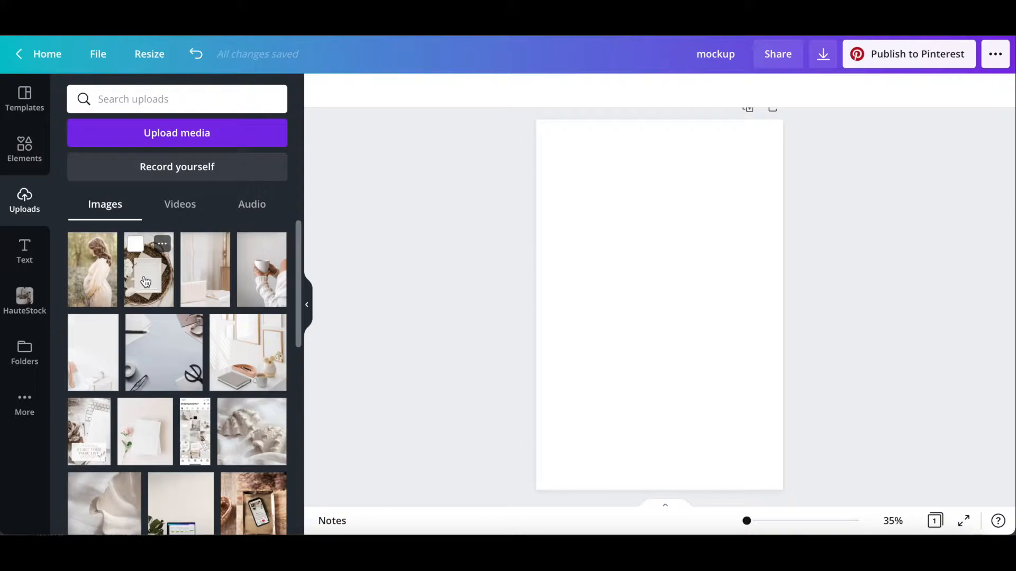
Step: Show the "frame mockup" results in Elements, filtered to Free items
{"action": "left_click", "coordinate": [31, 158]}
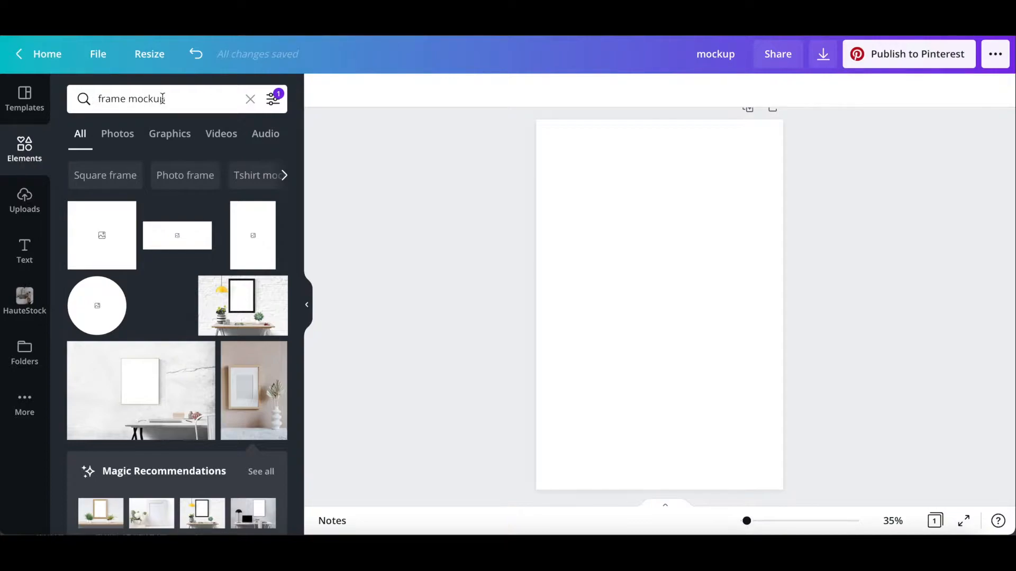
{"action": "left_click", "coordinate": [273, 99]}
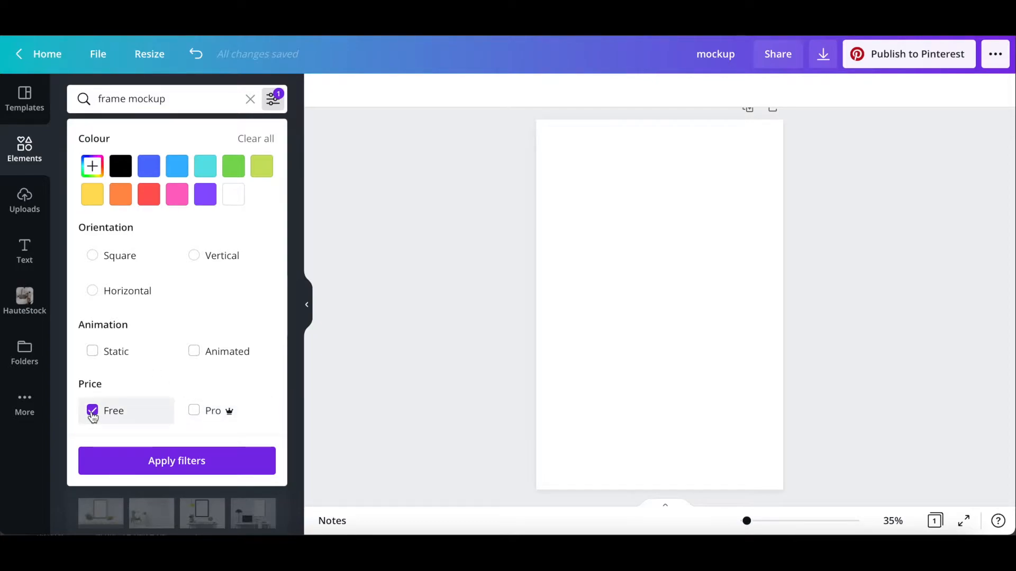
{"action": "left_click", "coordinate": [177, 460]}
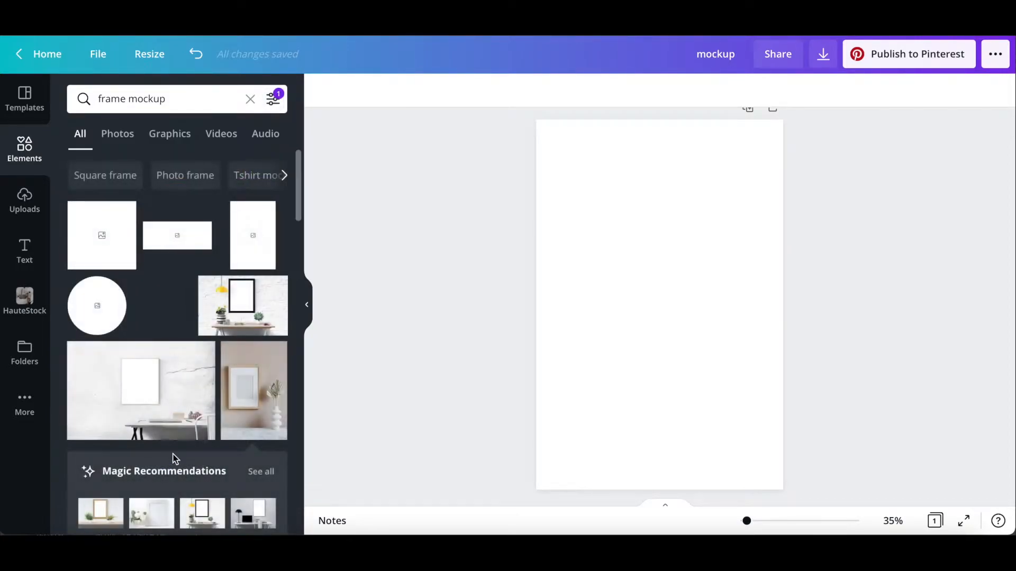
Step: Try the free photo of a wooden frame on a beige wall on the page, and delete it again
{"action": "scroll", "coordinate": [183, 389], "scroll_direction": "down", "scroll_amount": 1}
{"action": "scroll", "coordinate": [184, 387], "scroll_direction": "down", "scroll_amount": 5}
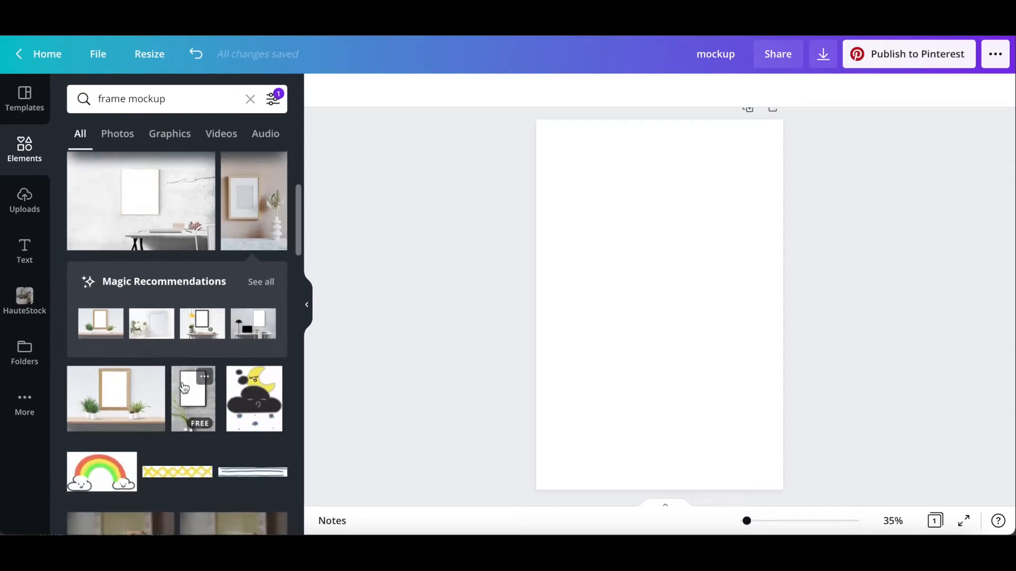
{"action": "scroll", "coordinate": [246, 241], "scroll_direction": "up", "scroll_amount": 3}
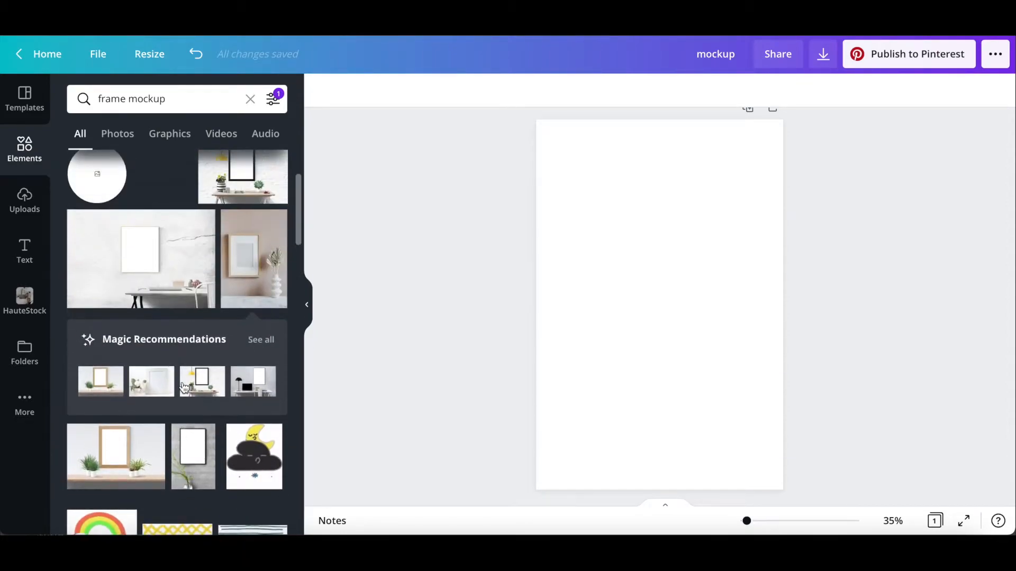
{"action": "left_click", "coordinate": [259, 264]}
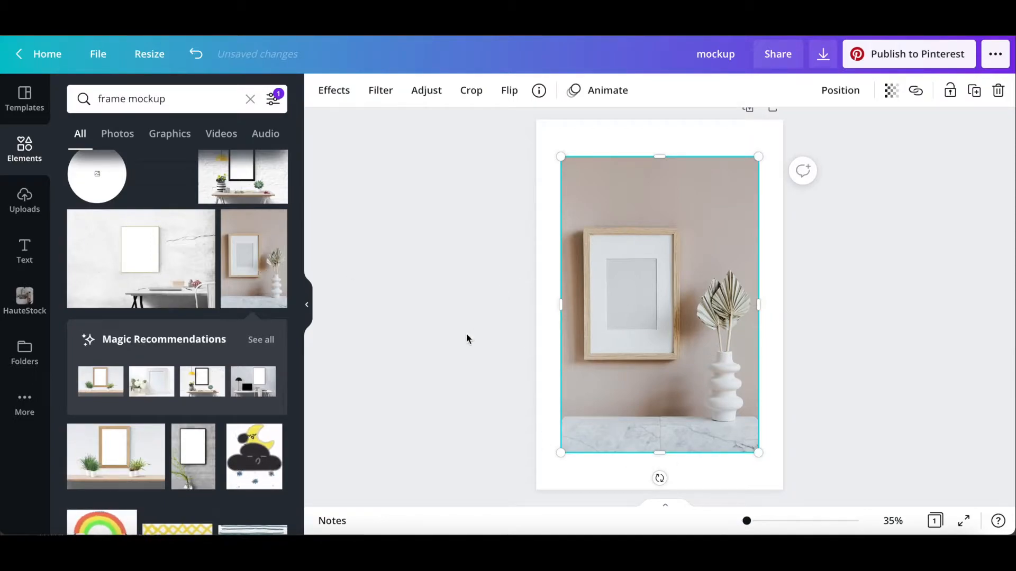
{"action": "key", "text": "Delete"}
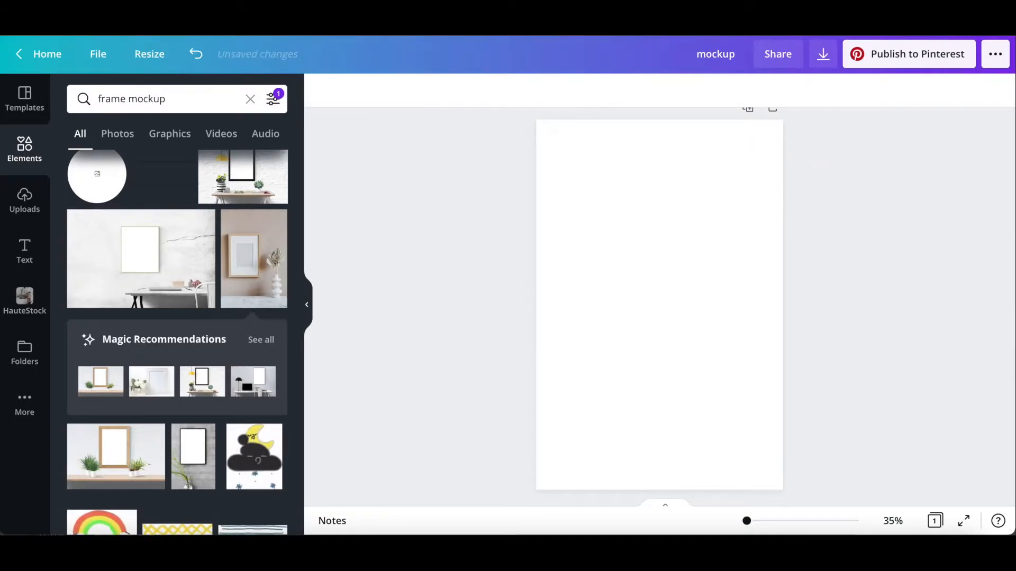
Step: Fill the page with the uploaded photo of the white frame in a woven basket as the background
{"action": "left_click", "coordinate": [24, 200]}
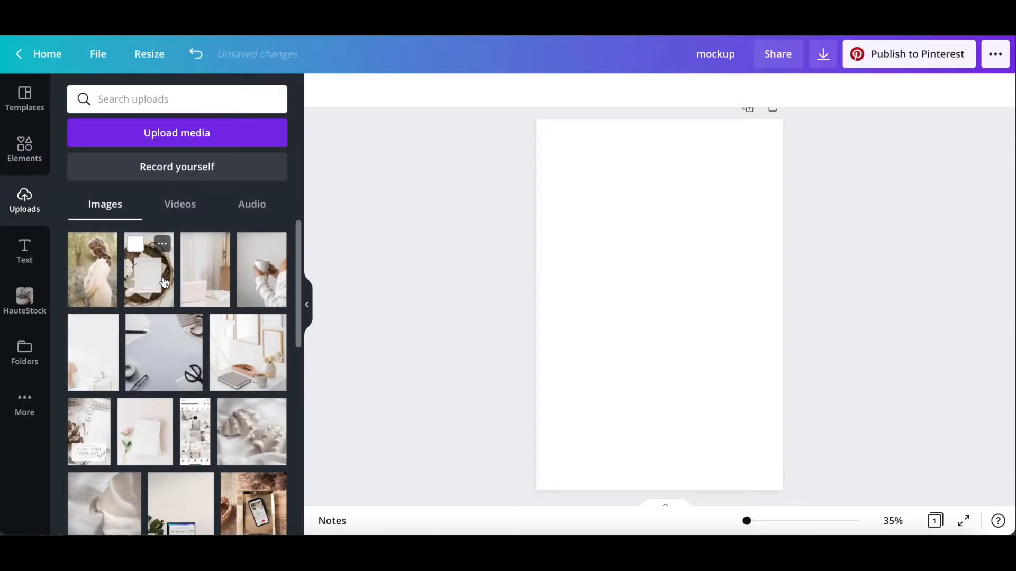
{"action": "left_click_drag", "start_coordinate": [164, 282], "coordinate": [544, 236]}
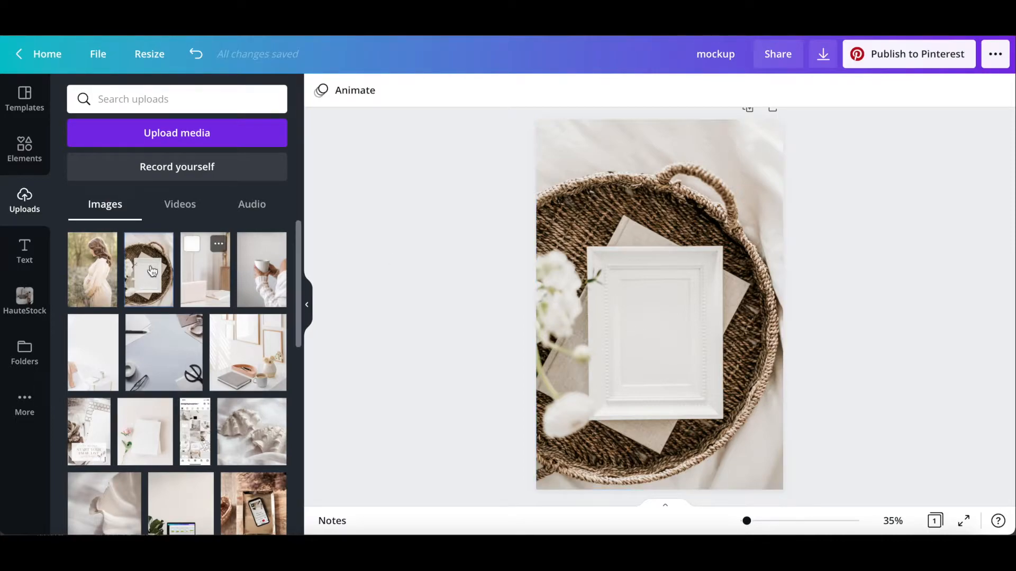
Step: Add the uploaded maternity photo over the background, offset it to the side, and set its transparency to 44
{"action": "left_click", "coordinate": [96, 279]}
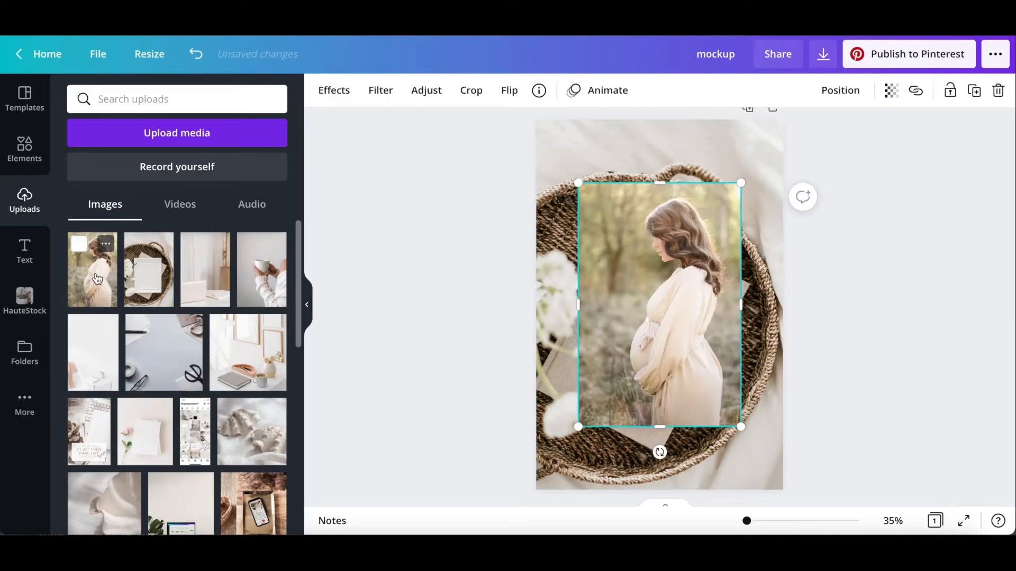
{"action": "left_click_drag", "start_coordinate": [646, 294], "coordinate": [716, 336]}
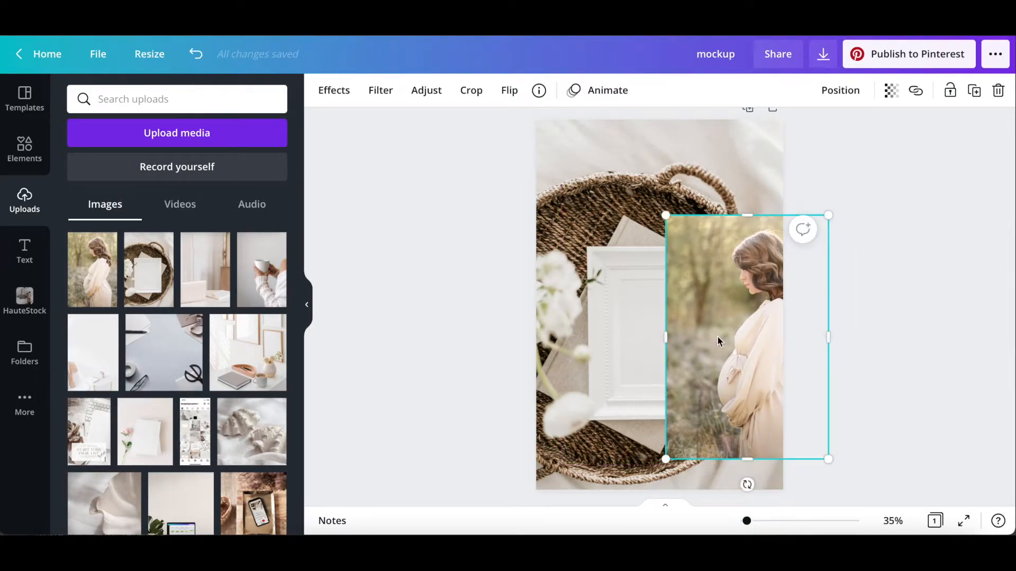
{"action": "left_click", "coordinate": [892, 90]}
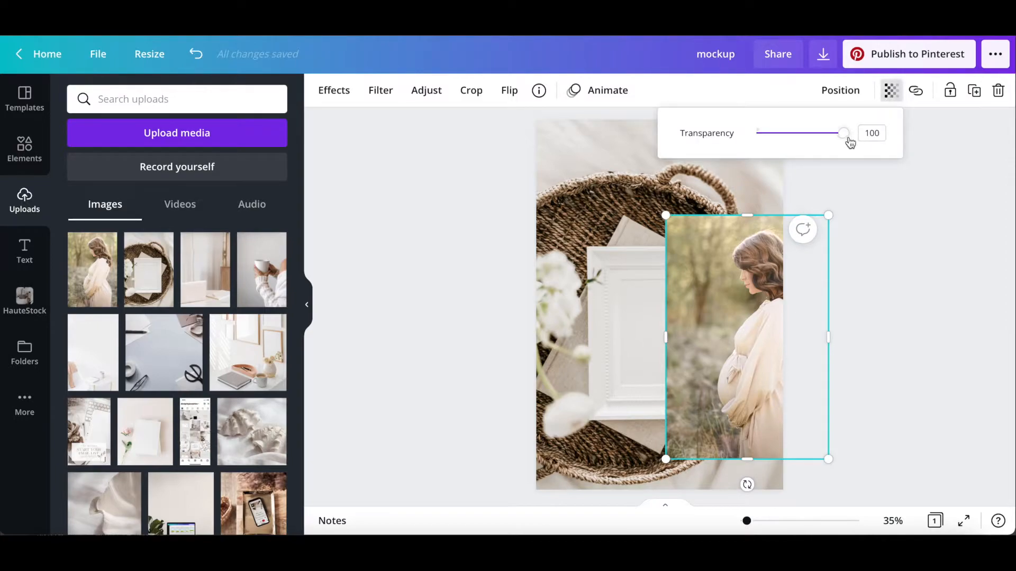
{"action": "left_click_drag", "start_coordinate": [845, 140], "coordinate": [794, 145]}
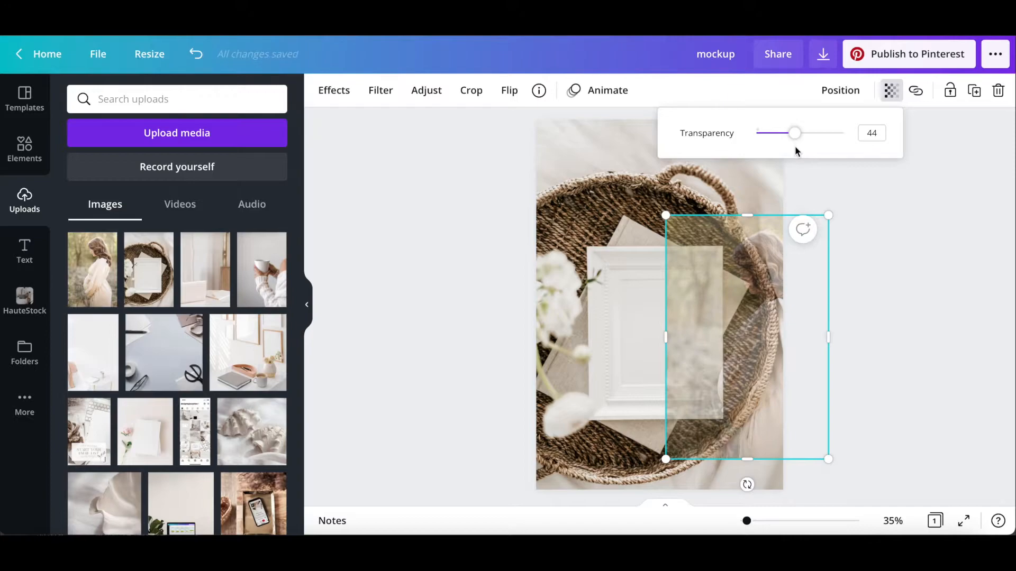
Step: Place the maternity photo's upper-left corner on the frame opening's corner and scale it down to fit the opening
{"action": "left_click_drag", "start_coordinate": [724, 314], "coordinate": [682, 378]}
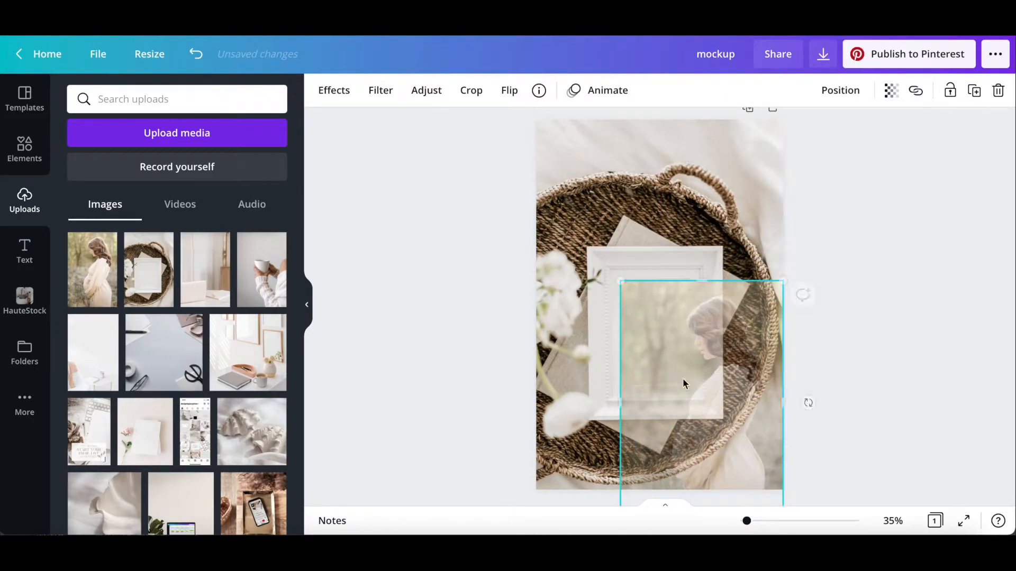
{"action": "scroll", "coordinate": [688, 402], "scroll_direction": "down", "scroll_amount": 1}
{"action": "left_click_drag", "start_coordinate": [783, 495], "coordinate": [678, 357]}
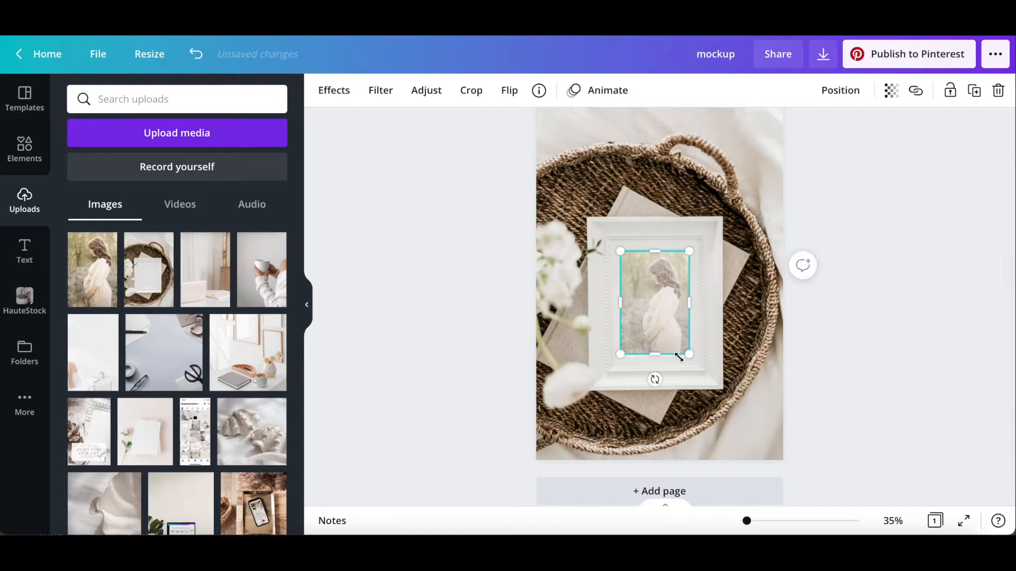
Step: Shift the maternity photo slightly to the right so it sits more evenly within the frame opening
{"action": "left_click", "coordinate": [734, 369]}
{"action": "left_click_drag", "start_coordinate": [746, 521], "coordinate": [761, 525]}
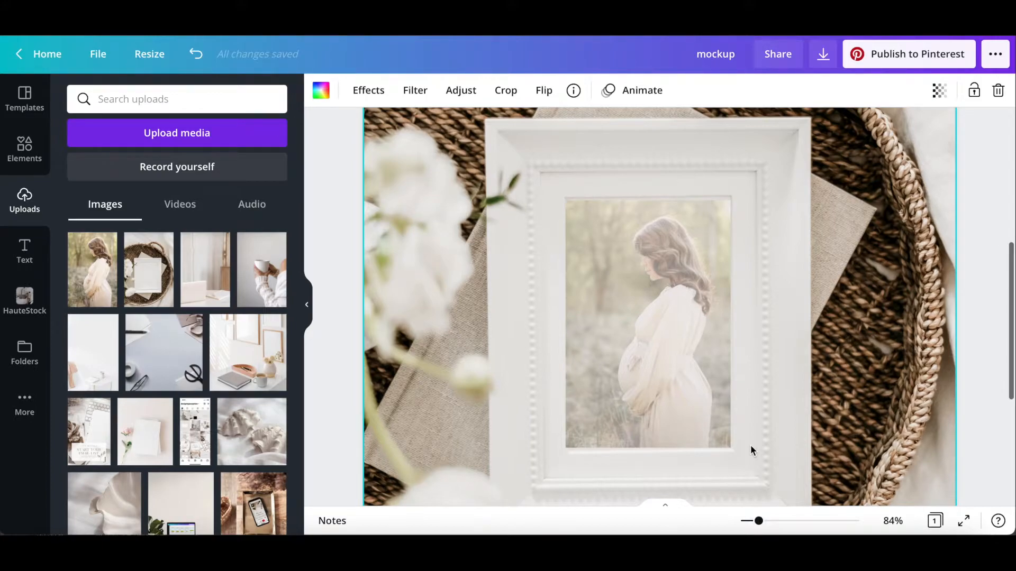
{"action": "scroll", "coordinate": [750, 444], "scroll_direction": "down", "scroll_amount": 1}
{"action": "scroll", "coordinate": [751, 449], "scroll_direction": "down", "scroll_amount": 1}
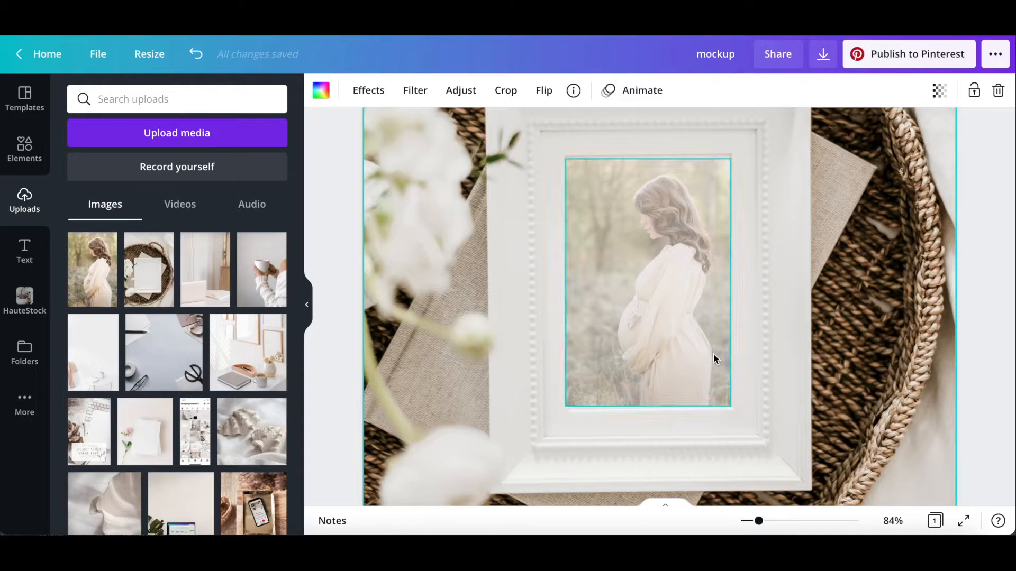
{"action": "left_click", "coordinate": [682, 350]}
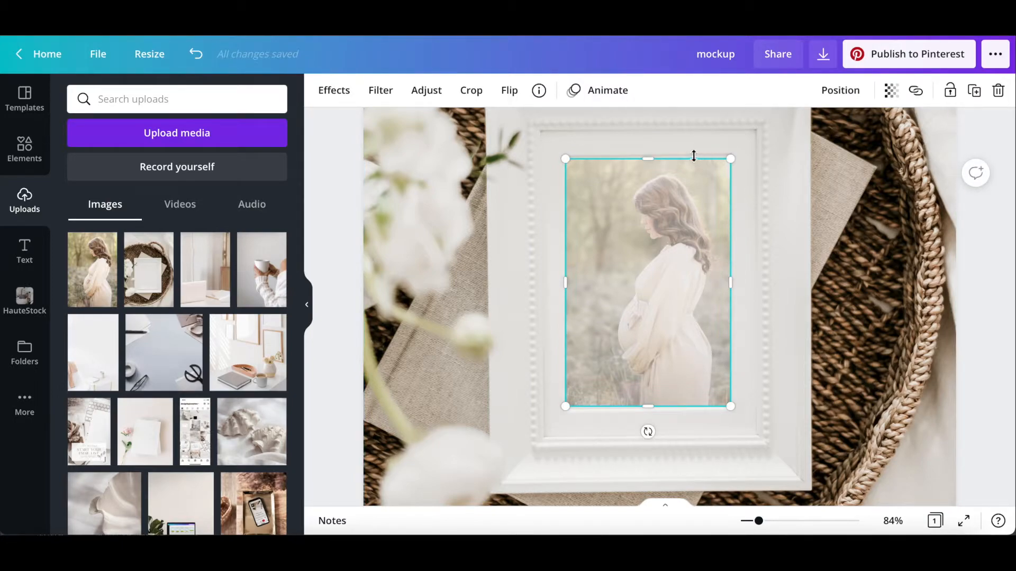
{"action": "left_click", "coordinate": [774, 177]}
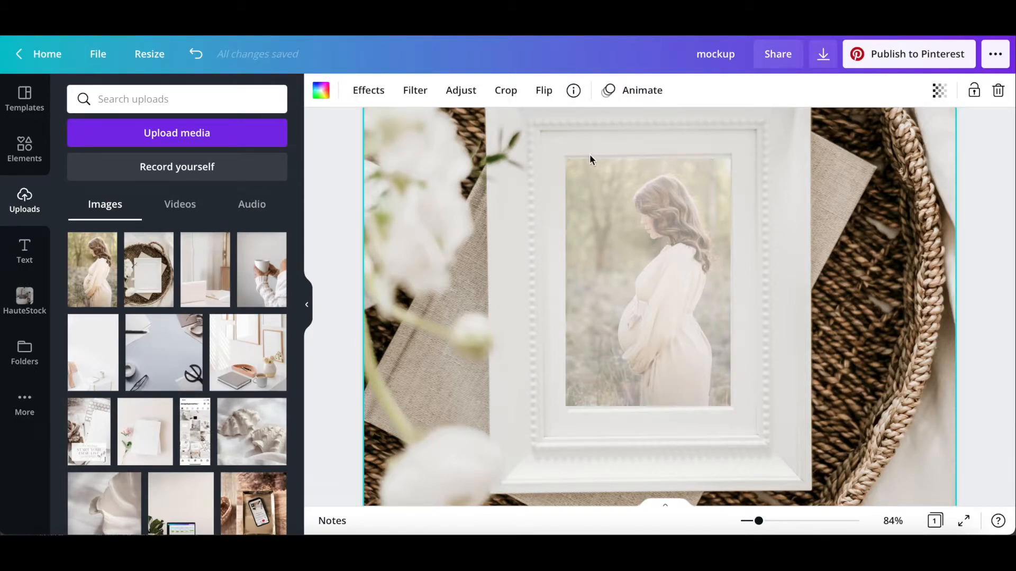
{"action": "left_click_drag", "start_coordinate": [704, 229], "coordinate": [707, 230]}
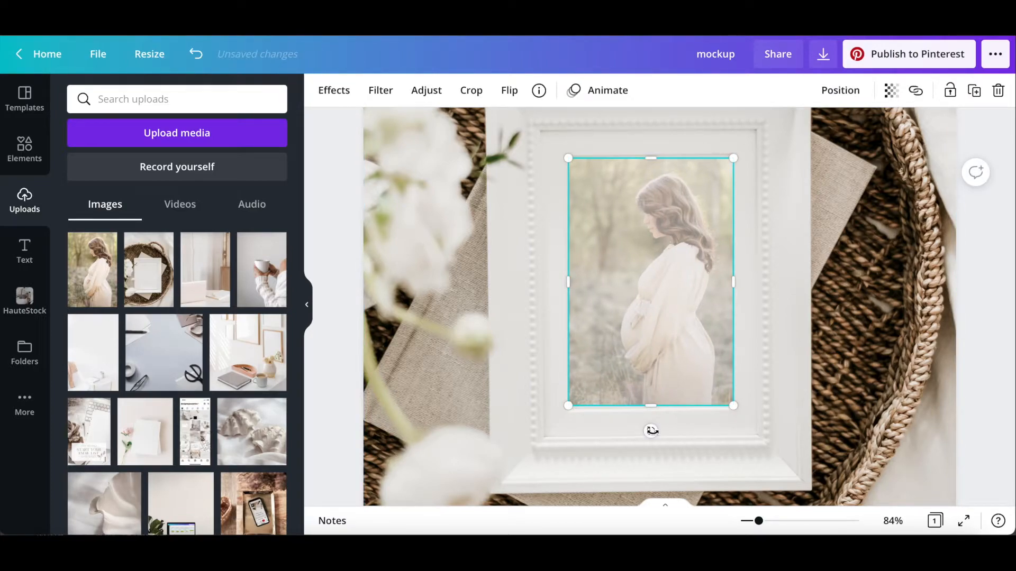
Step: Rotate the maternity photo slightly counterclockwise and scale it down a touch to match the tilted frame opening
{"action": "left_click_drag", "start_coordinate": [652, 431], "coordinate": [650, 431]}
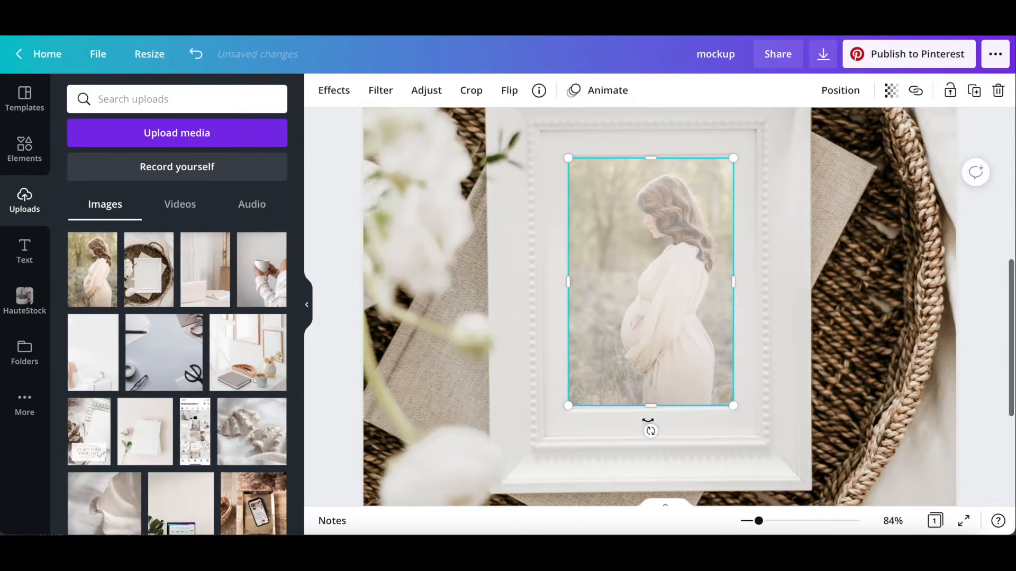
{"action": "right_click", "coordinate": [651, 431]}
{"action": "left_click", "coordinate": [583, 449]}
{"action": "left_click", "coordinate": [637, 377]}
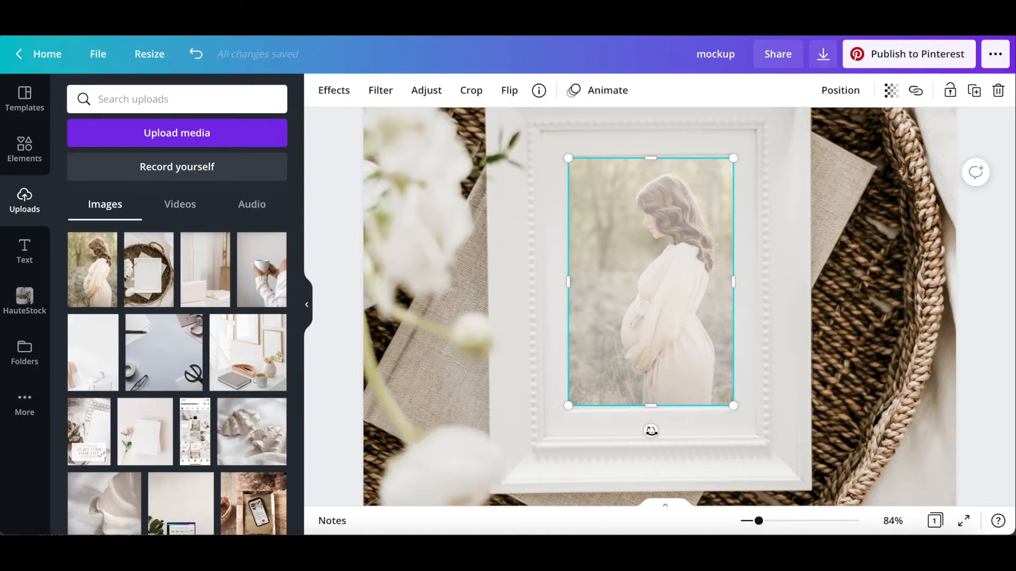
{"action": "left_click_drag", "start_coordinate": [651, 430], "coordinate": [656, 432]}
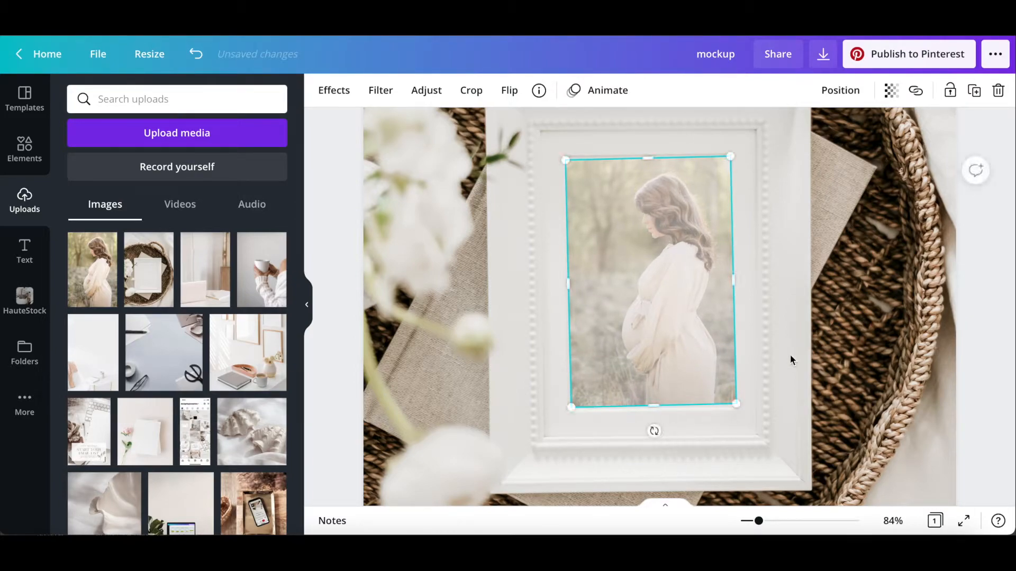
{"action": "left_click", "coordinate": [790, 354]}
{"action": "left_click", "coordinate": [723, 334]}
{"action": "left_click_drag", "start_coordinate": [735, 403], "coordinate": [735, 403]}
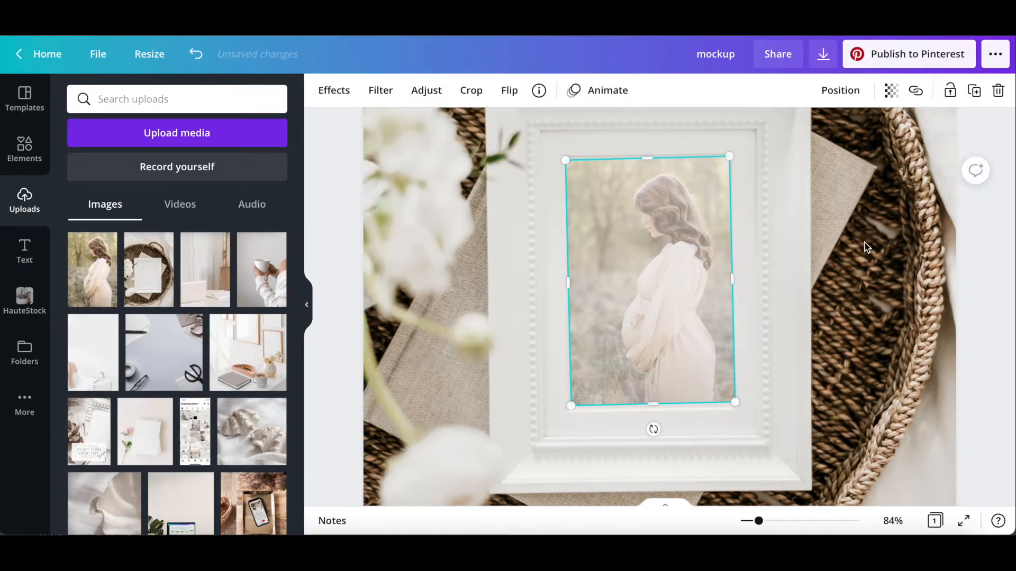
{"action": "left_click", "coordinate": [805, 241]}
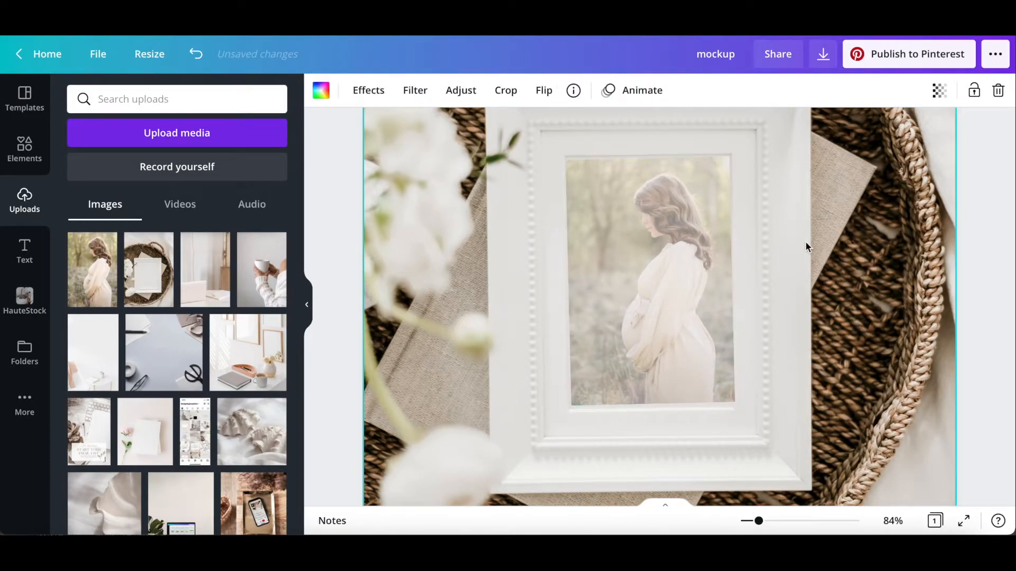
Step: Restore the maternity photo to full opacity and view the whole mockup
{"action": "left_click", "coordinate": [939, 90]}
{"action": "mouse_move", "coordinate": [892, 134]}
{"action": "left_mouse_down"}
{"action": "mouse_move", "coordinate": [792, 141]}
{"action": "mouse_move", "coordinate": [887, 143]}
{"action": "left_mouse_up"}
{"action": "left_click", "coordinate": [713, 216]}
{"action": "left_click", "coordinate": [891, 90]}
{"action": "left_click", "coordinate": [862, 261]}
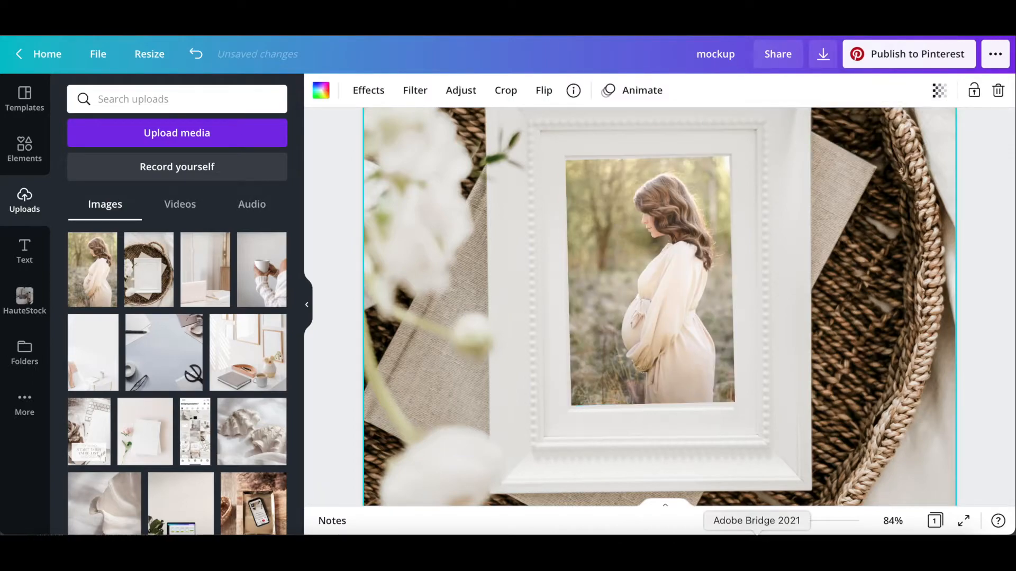
{"action": "left_click_drag", "start_coordinate": [760, 525], "coordinate": [745, 524]}
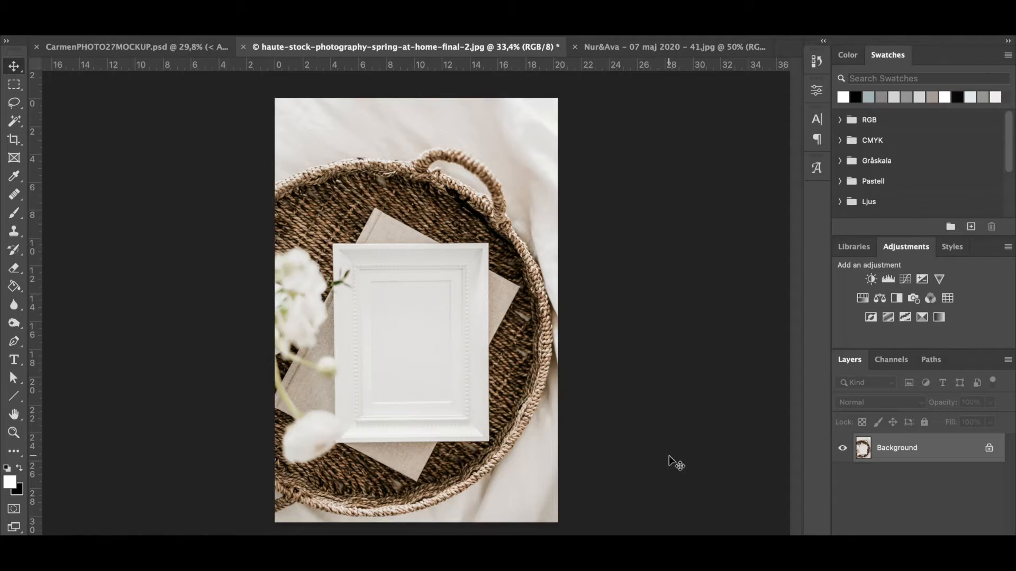
Step: In Photoshop, copy the entire maternity photo and paste it into the basket frame image as a new layer
{"action": "left_click", "coordinate": [656, 46]}
{"action": "key", "text": "ctrl+a"}
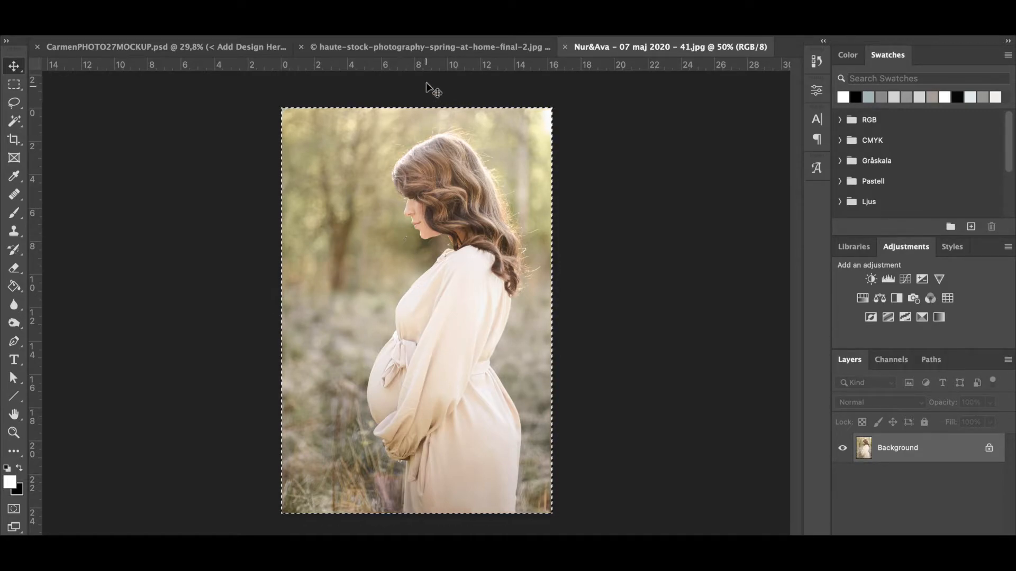
{"action": "left_click", "coordinate": [421, 53]}
{"action": "key", "text": "ctrl+v"}
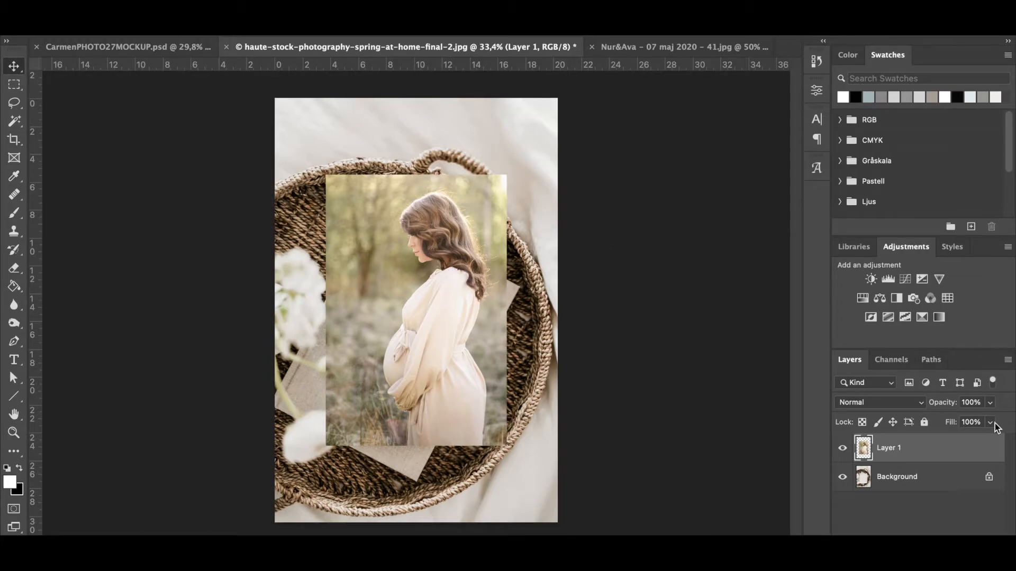
Step: Set the pasted photo layer's opacity to 51% and move it so its left edge meets the frame opening's left edge
{"action": "left_click", "coordinate": [991, 403]}
{"action": "left_click_drag", "start_coordinate": [992, 420], "coordinate": [957, 421]}
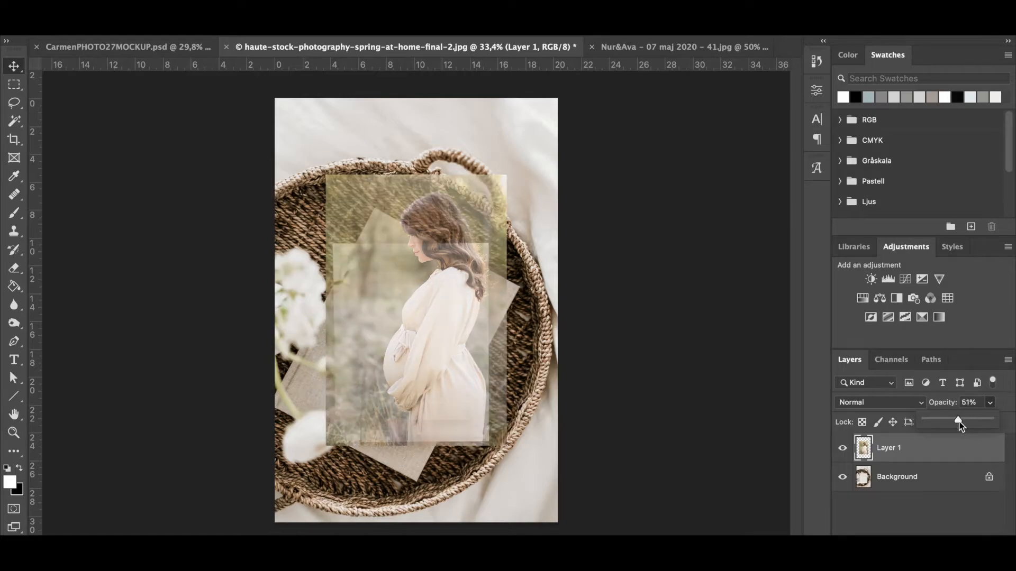
{"action": "left_click_drag", "start_coordinate": [429, 324], "coordinate": [473, 372]}
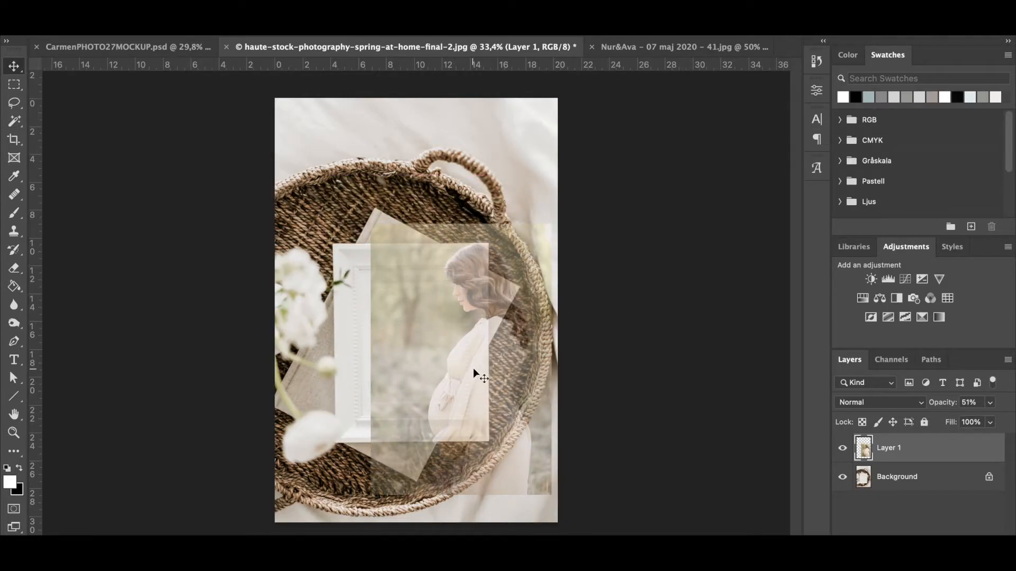
Step: Scale the half-transparent photo down proportionally and position it over the white frame's opening
{"action": "key", "text": "ctrl+t"}
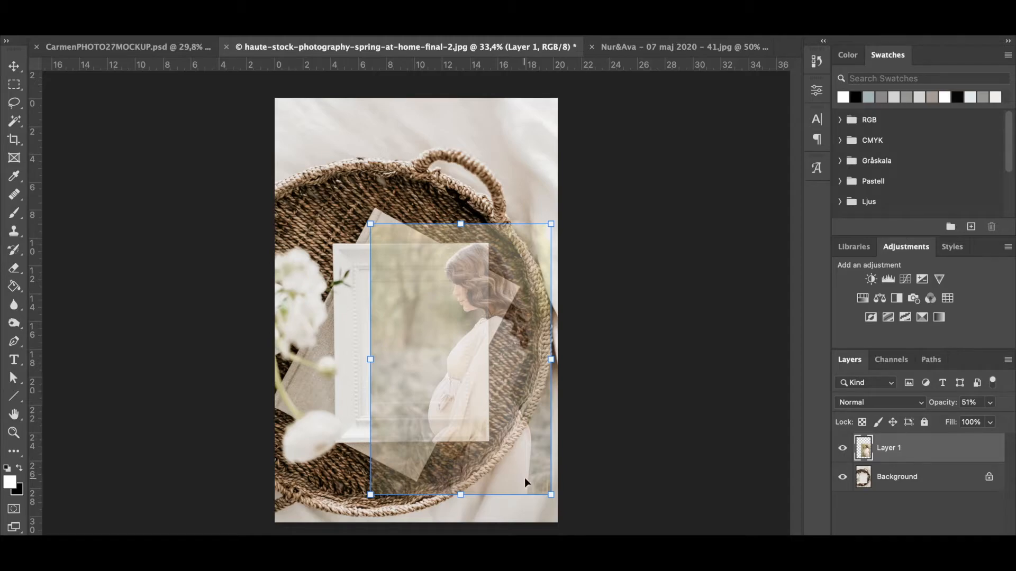
{"action": "left_click_drag", "start_coordinate": [550, 496], "coordinate": [512, 453]}
{"action": "key", "text": "super+z"}
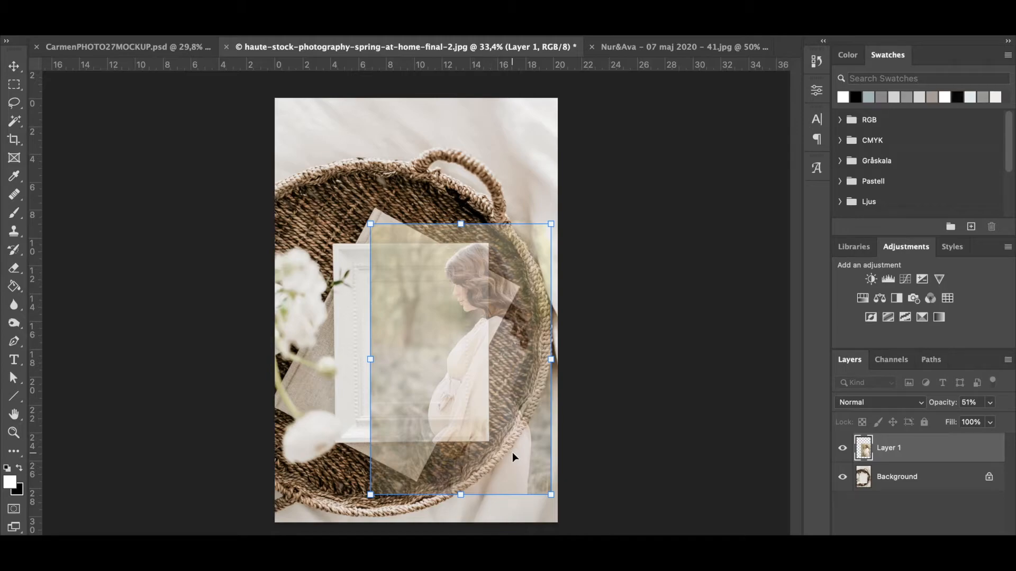
{"action": "left_click_drag", "start_coordinate": [550, 494], "coordinate": [494, 410]}
{"action": "left_click_drag", "start_coordinate": [398, 263], "coordinate": [399, 326]}
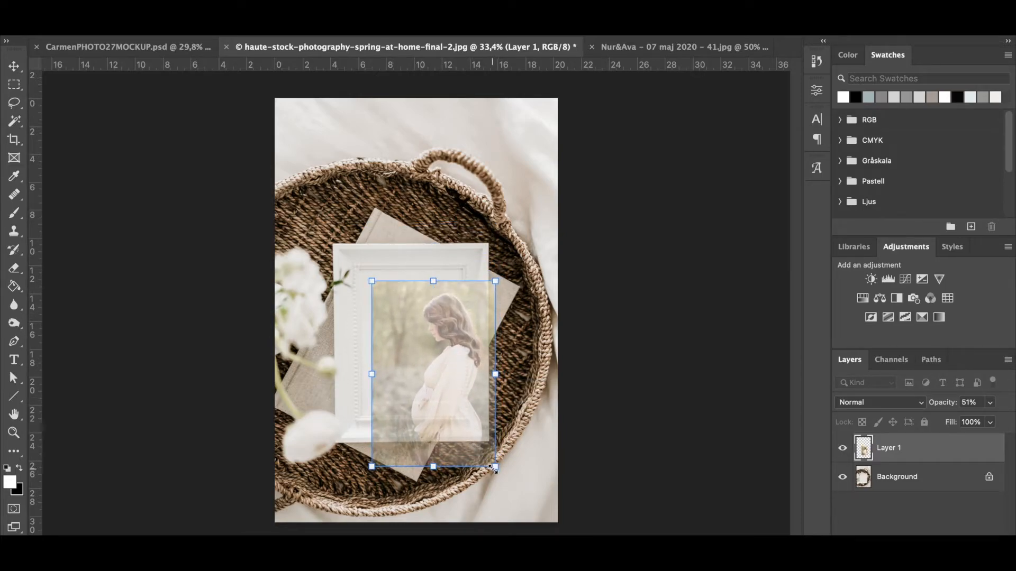
{"action": "left_click_drag", "start_coordinate": [493, 468], "coordinate": [448, 407]}
Step: Distort the photo's four corners individually so its edges line up with the frame opening, and apply the transform
{"action": "key", "text": "super+plus"}
{"action": "key", "text": "super+plus"}
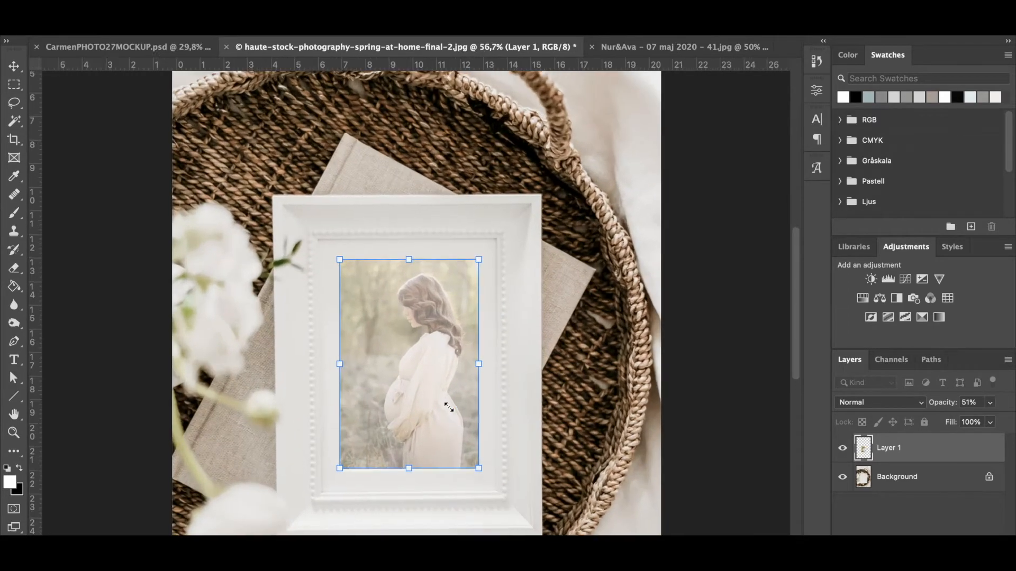
{"action": "scroll", "coordinate": [448, 406], "scroll_direction": "up", "scroll_amount": 5}
{"action": "scroll", "coordinate": [448, 406], "scroll_direction": "down", "scroll_amount": 5}
{"action": "scroll", "coordinate": [449, 408], "scroll_direction": "up", "scroll_amount": 1}
{"action": "scroll", "coordinate": [448, 408], "scroll_direction": "down", "scroll_amount": 4}
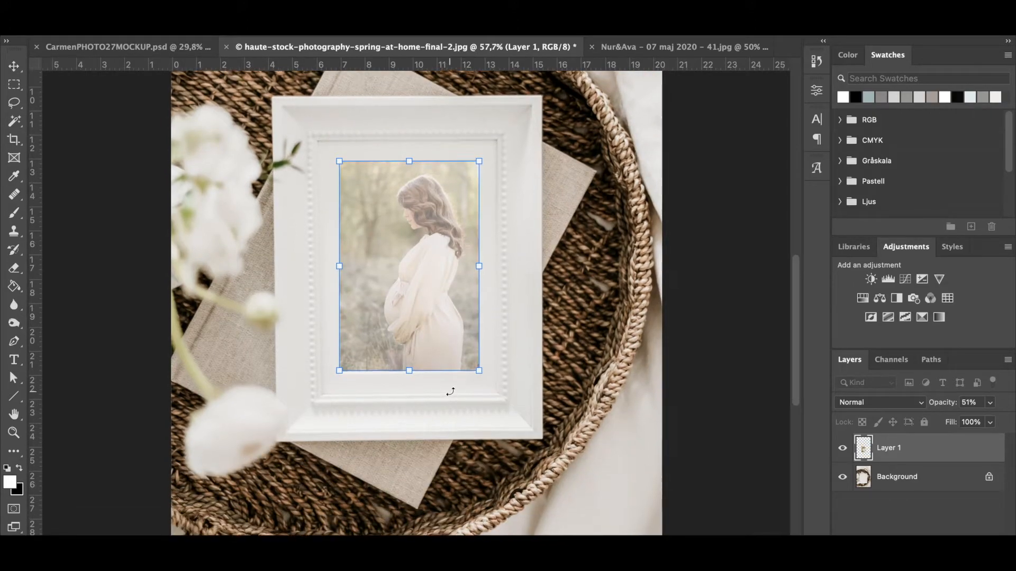
{"action": "scroll", "coordinate": [450, 392], "scroll_direction": "up", "scroll_amount": 3}
{"action": "scroll", "coordinate": [448, 402], "scroll_direction": "down", "scroll_amount": 2}
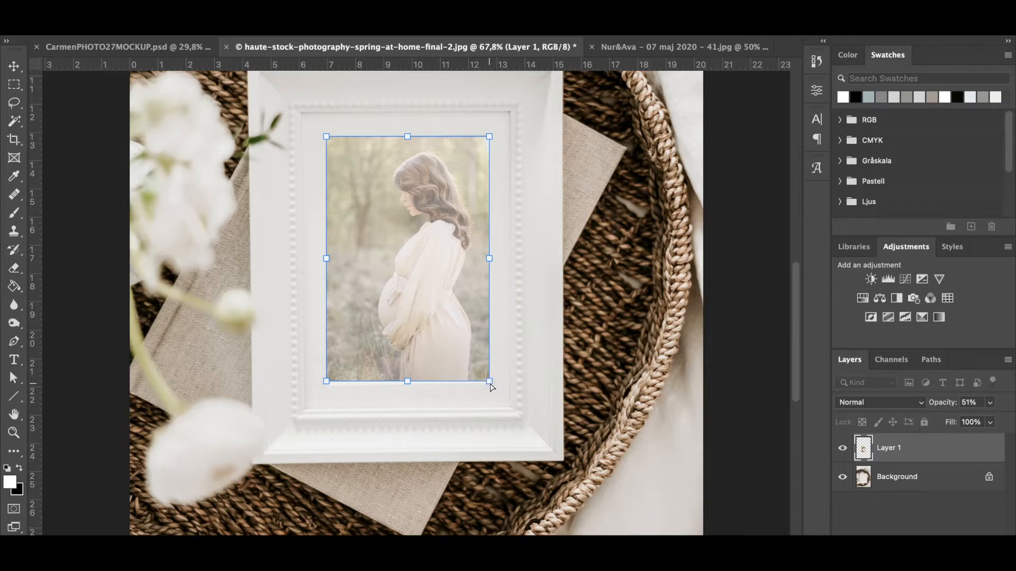
{"action": "mouse_move", "coordinate": [490, 382]}
{"action": "left_mouse_down"}
{"action": "mouse_move", "coordinate": [500, 371]}
{"action": "mouse_move", "coordinate": [463, 391]}
{"action": "mouse_move", "coordinate": [496, 350]}
{"action": "mouse_move", "coordinate": [486, 385]}
{"action": "left_mouse_up"}
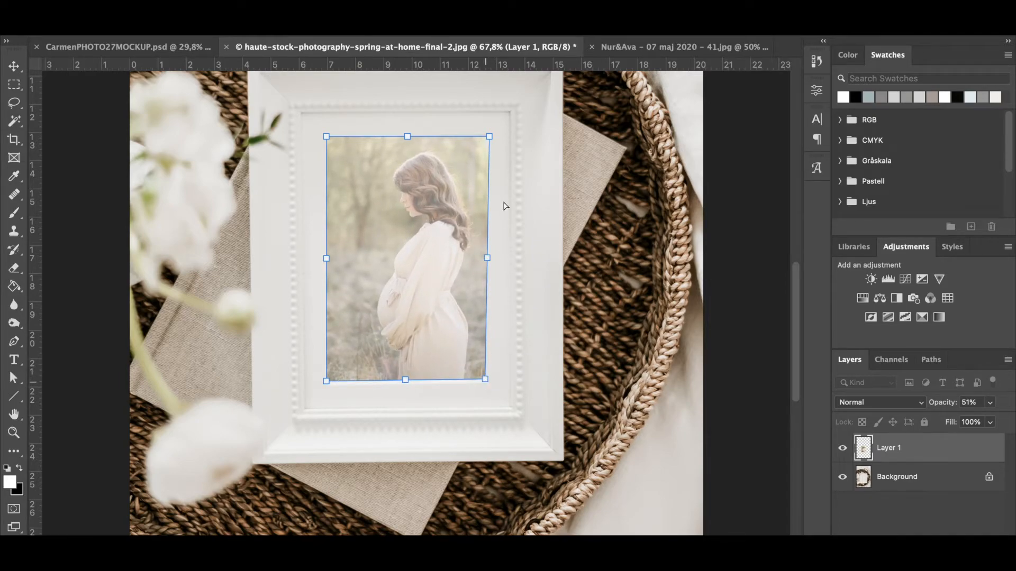
{"action": "left_click_drag", "start_coordinate": [487, 140], "coordinate": [483, 138]}
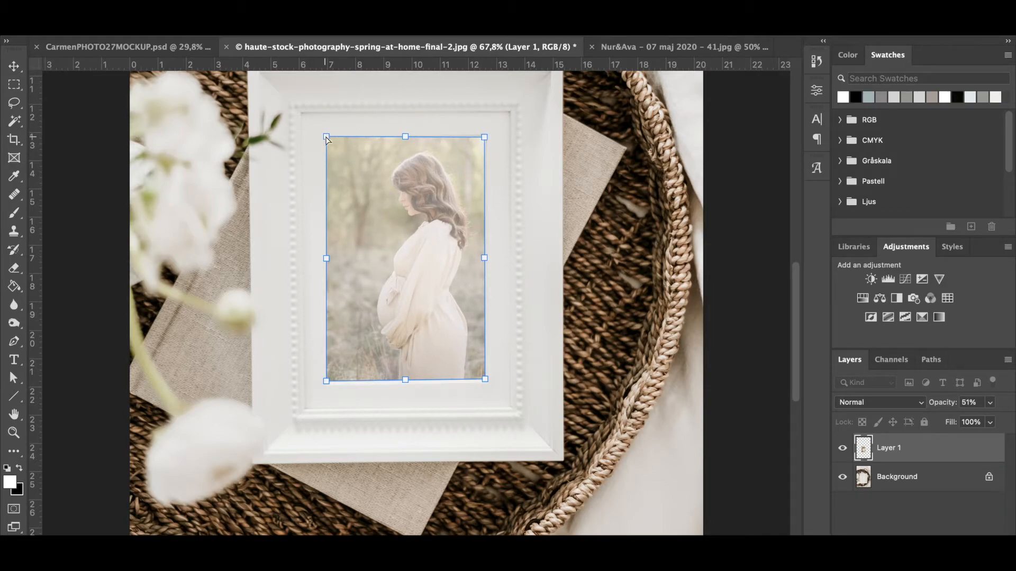
{"action": "left_click_drag", "start_coordinate": [326, 138], "coordinate": [326, 142]}
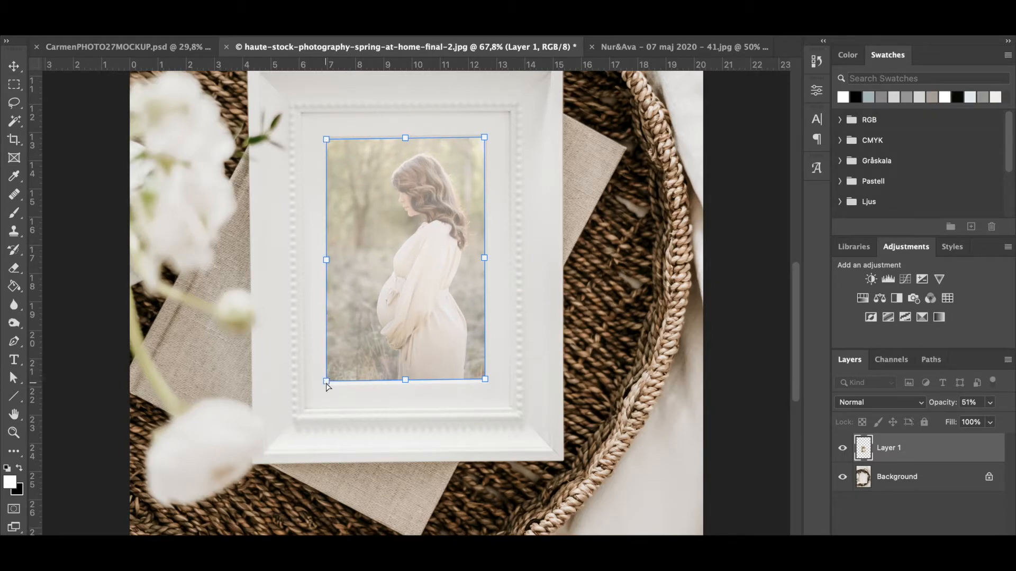
{"action": "left_click_drag", "start_coordinate": [326, 386], "coordinate": [330, 385]}
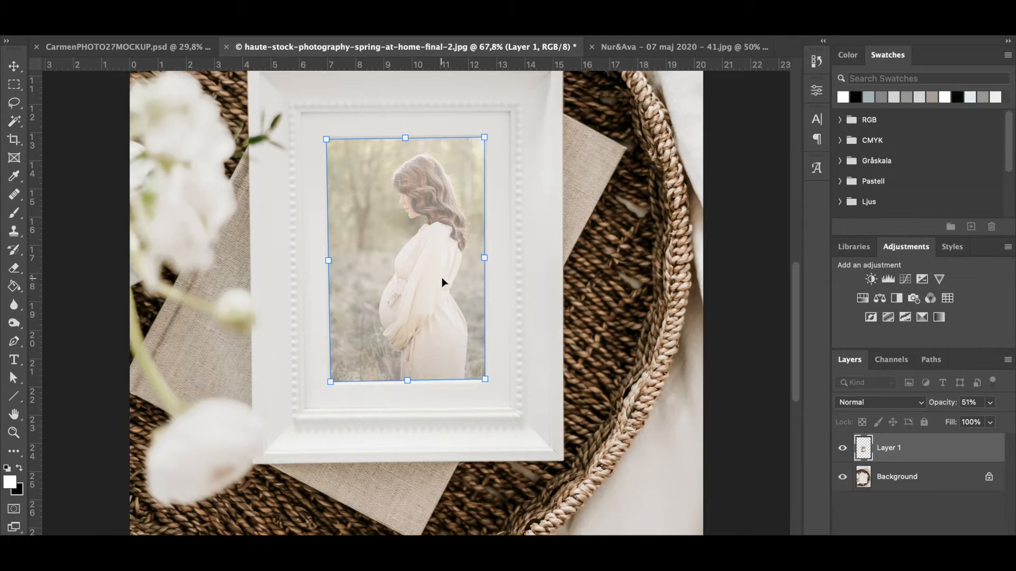
{"action": "key", "text": "Return"}
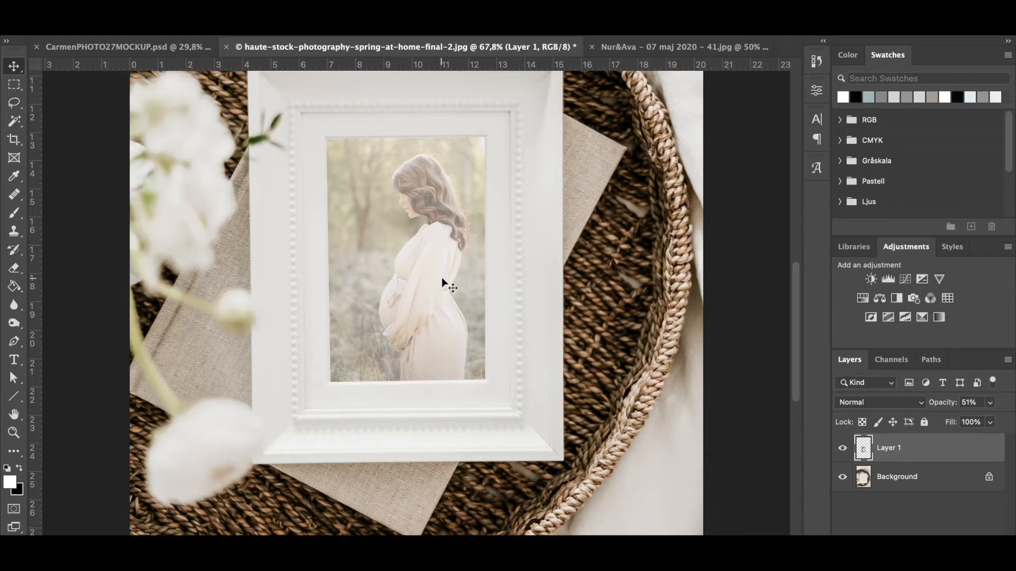
Step: Transform the photo again, nudging its upper-left corner slightly to match the opening's corner
{"action": "key", "text": "ctrl+t"}
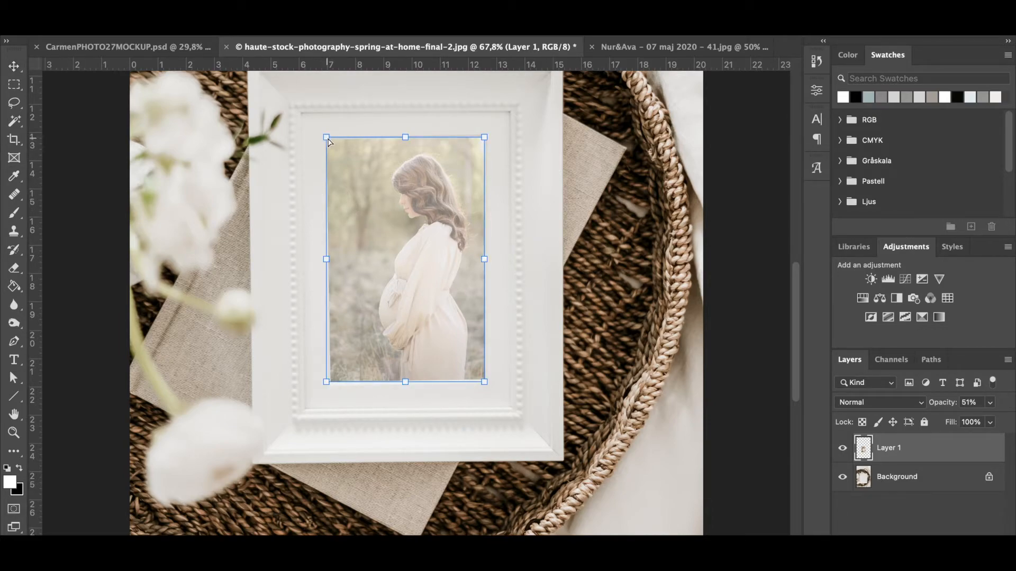
{"action": "left_click_drag", "start_coordinate": [328, 141], "coordinate": [329, 140]}
{"action": "key", "text": "Return"}
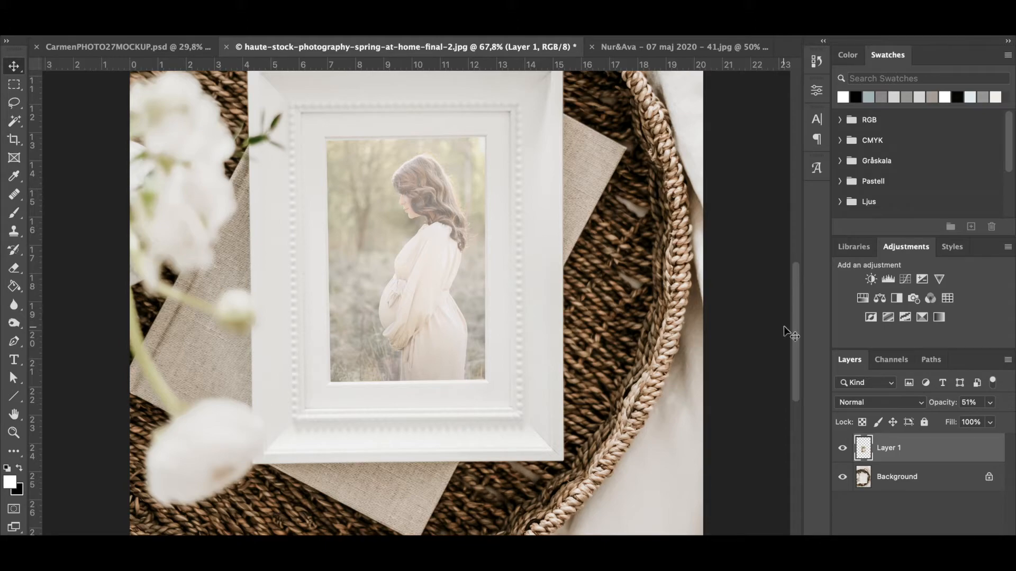
Step: Restore the photo layer's opacity to 100% and view the whole basket frame mockup
{"action": "left_click", "coordinate": [990, 403]}
{"action": "left_click_drag", "start_coordinate": [974, 420], "coordinate": [1005, 421]}
{"action": "scroll", "coordinate": [566, 332], "scroll_direction": "down", "scroll_amount": 5}
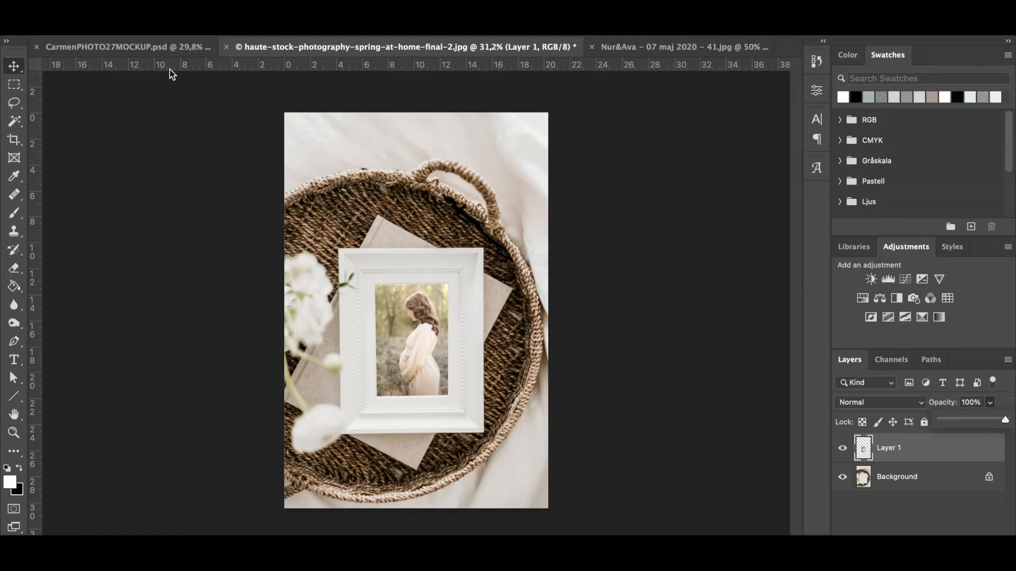
Step: Open the design smart object in CarmenPHOTO27MOCKUP.psd and paste the maternity photo into it as a new layer
{"action": "left_click", "coordinate": [158, 46]}
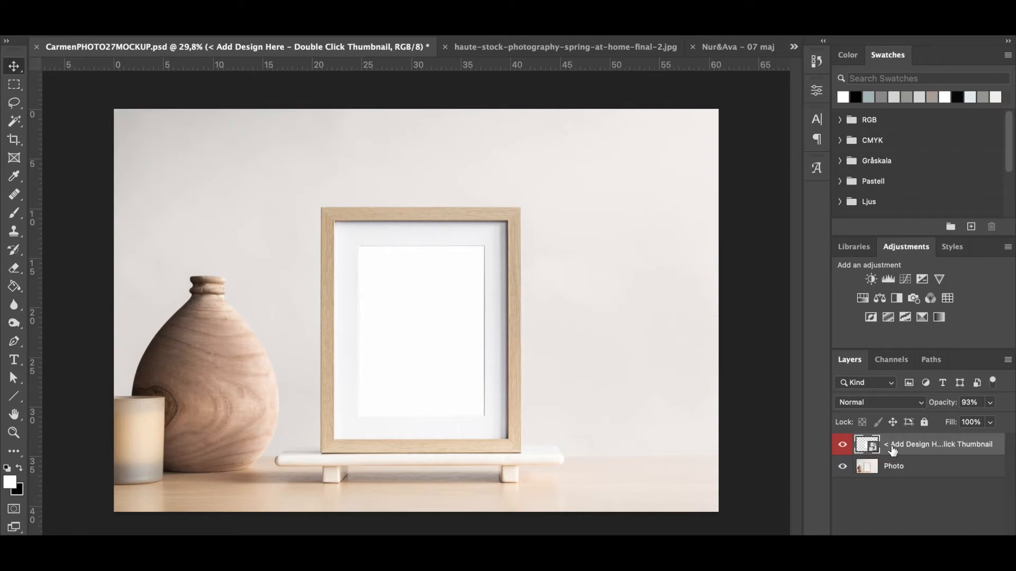
{"action": "double_click", "coordinate": [872, 449]}
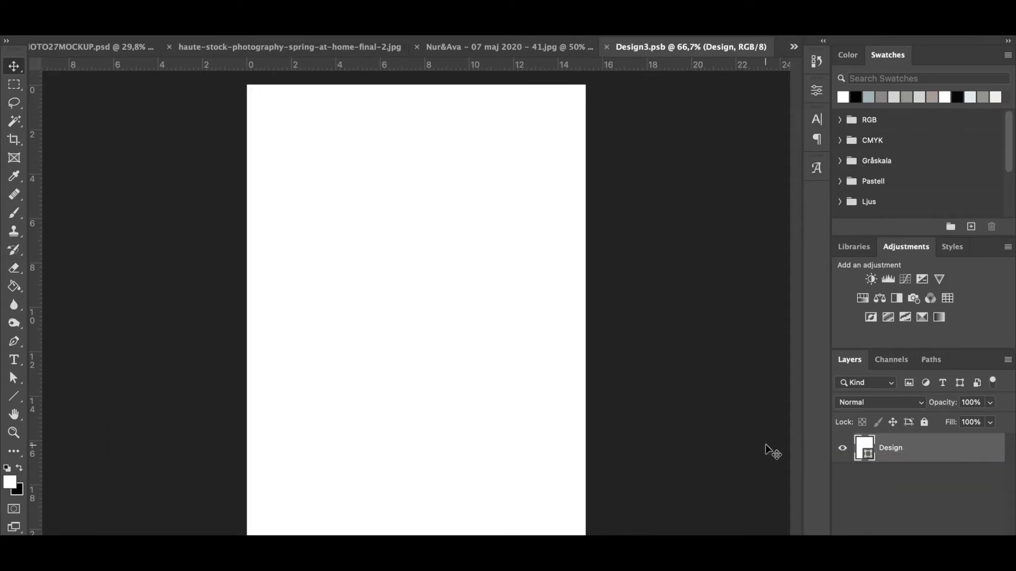
{"action": "scroll", "coordinate": [771, 451], "scroll_direction": "down", "scroll_amount": 2}
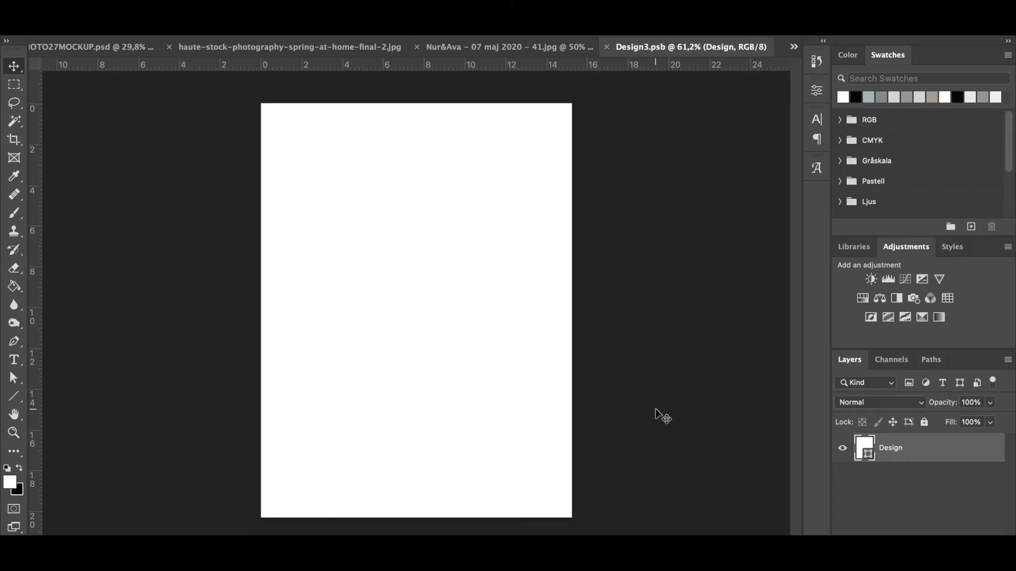
{"action": "key", "text": "ctrl+v"}
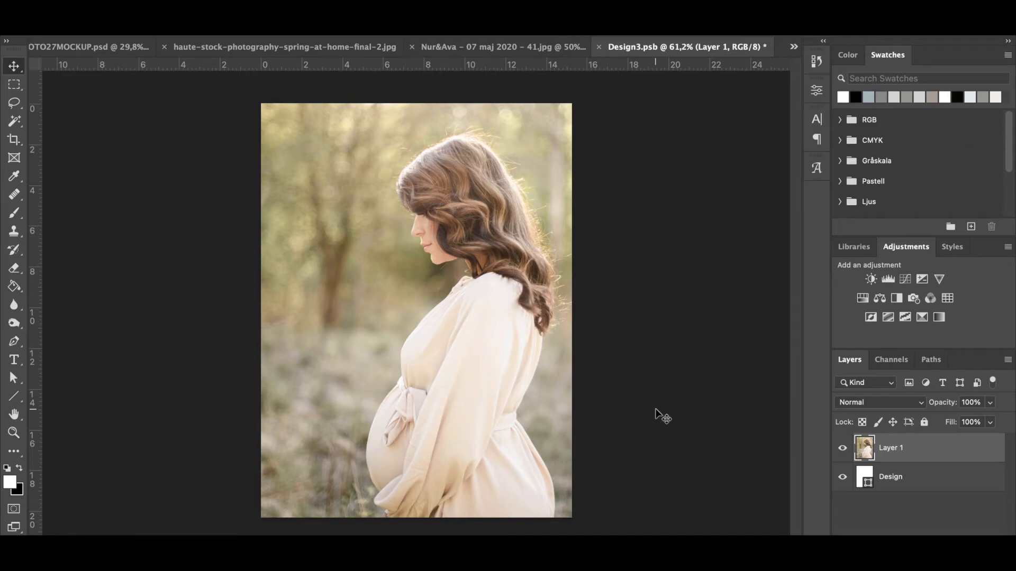
Step: Scale the pasted photo to the design canvas's full width and align its top edge with the canvas
{"action": "key", "text": "ctrl+t"}
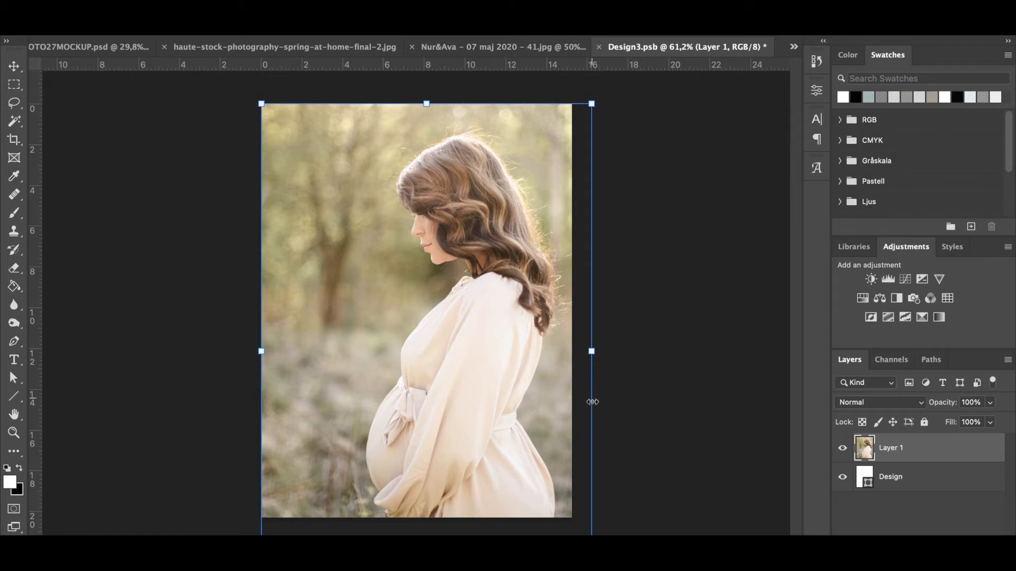
{"action": "key", "text": "ctrl+minus"}
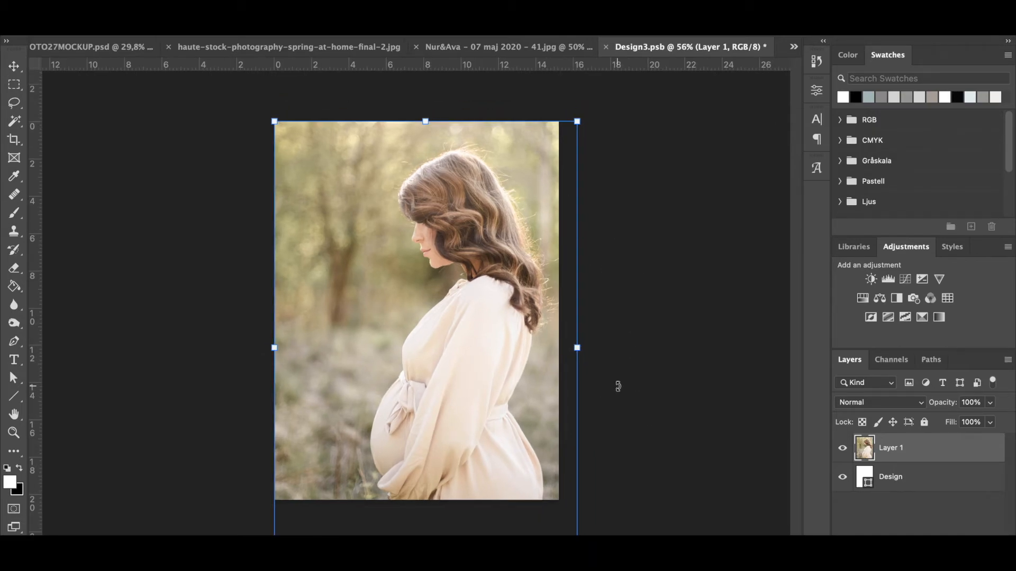
{"action": "key", "text": "ctrl+minus"}
{"action": "key", "text": "ctrl+minus"}
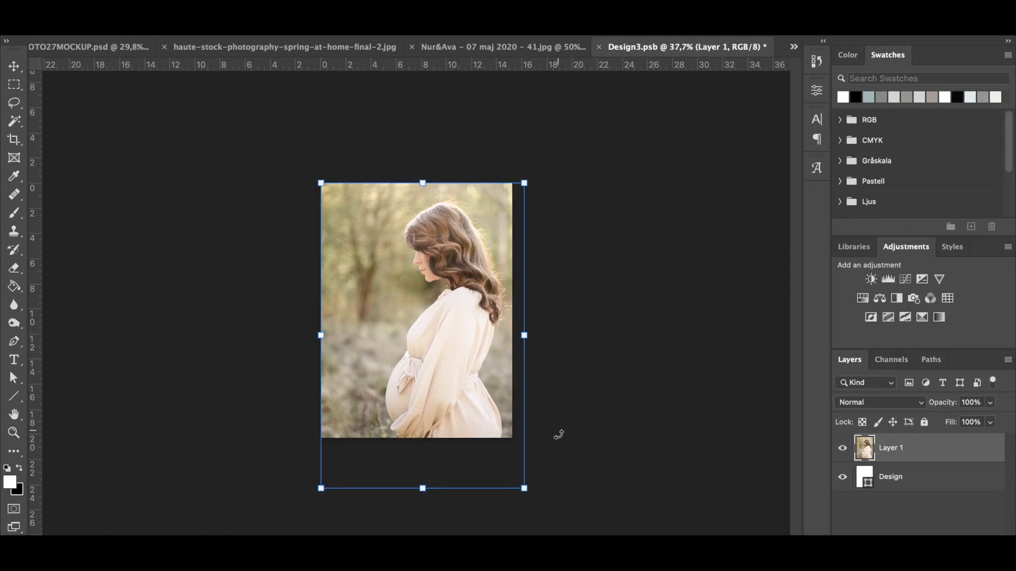
{"action": "left_click_drag", "start_coordinate": [518, 477], "coordinate": [493, 436]}
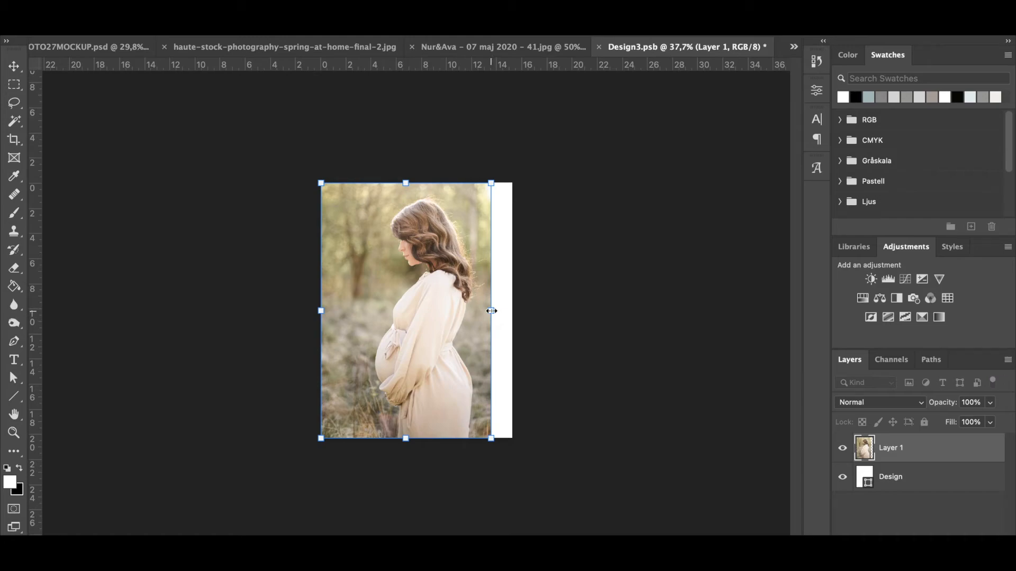
{"action": "left_click_drag", "start_coordinate": [492, 311], "coordinate": [511, 311]}
{"action": "mouse_move", "coordinate": [458, 272]}
{"action": "left_mouse_down"}
{"action": "mouse_move", "coordinate": [457, 287]}
{"action": "mouse_move", "coordinate": [457, 251]}
{"action": "mouse_move", "coordinate": [457, 283]}
{"action": "left_mouse_up"}
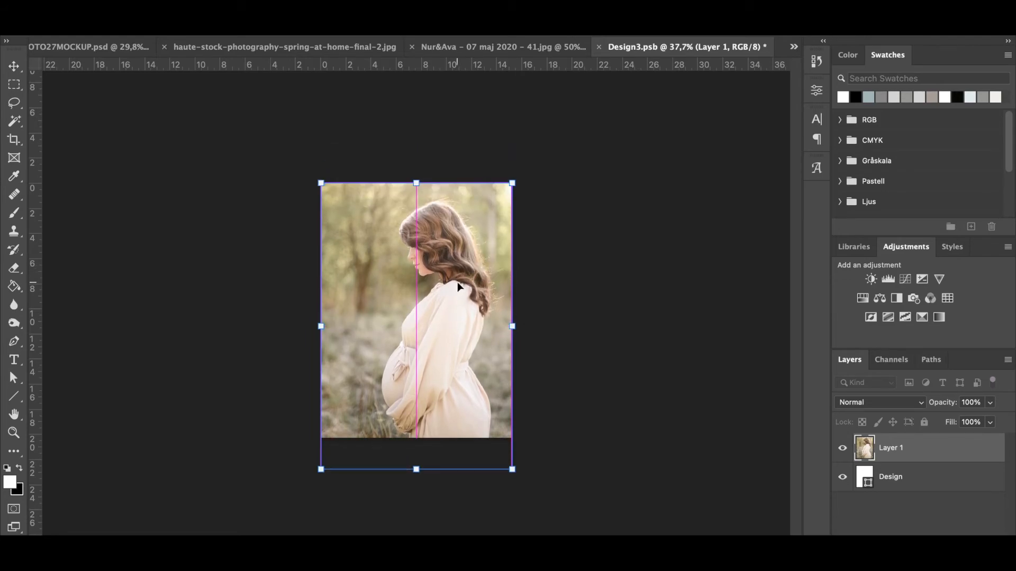
{"action": "key", "text": "Return"}
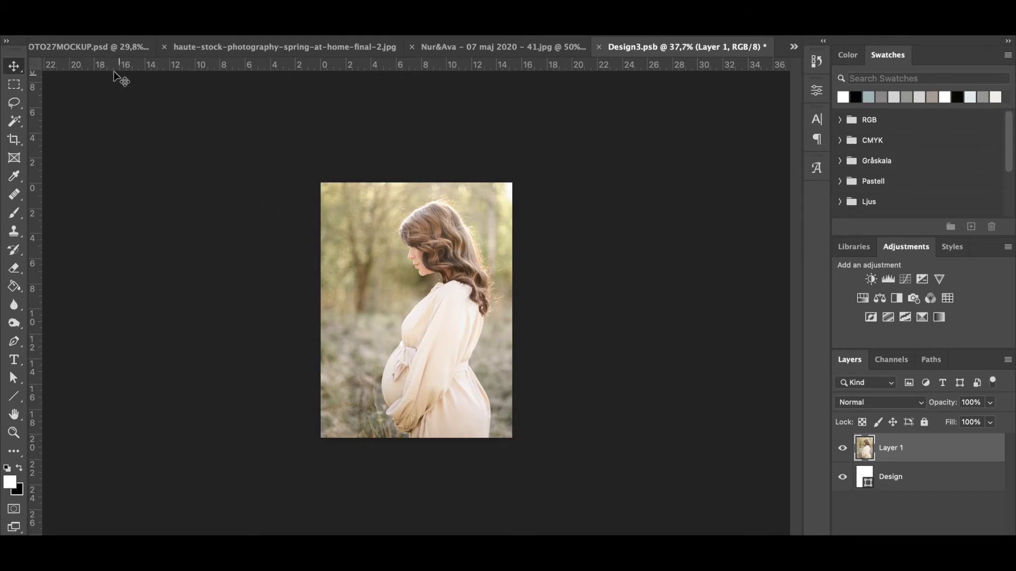
{"action": "left_click", "coordinate": [86, 48]}
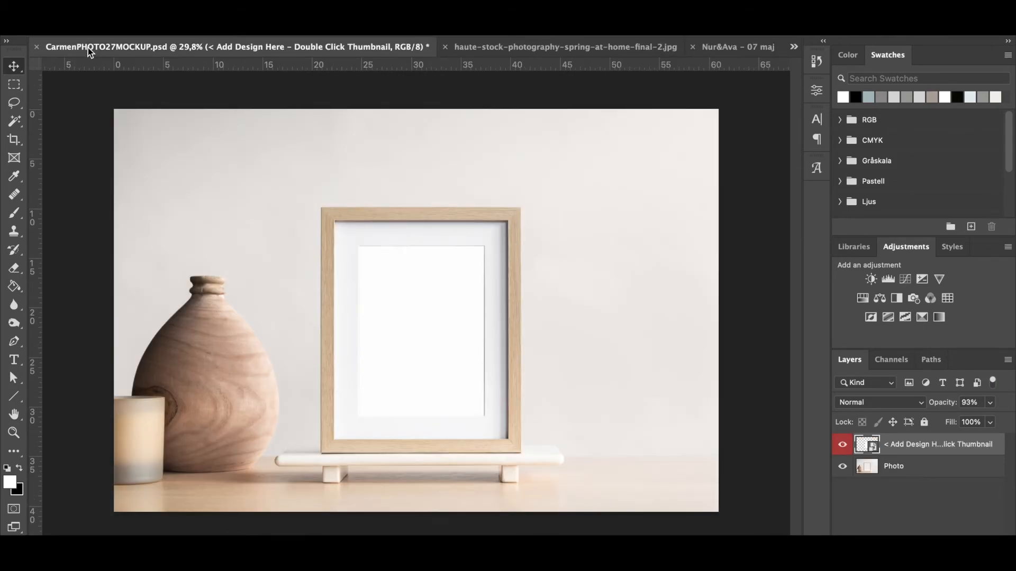
{"action": "left_click", "coordinate": [793, 47]}
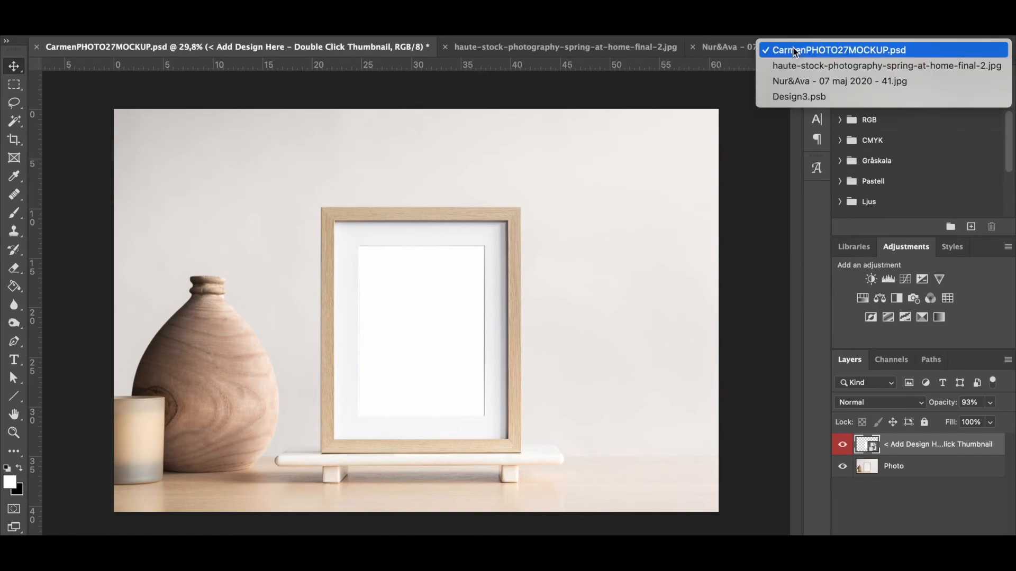
{"action": "left_click", "coordinate": [793, 95]}
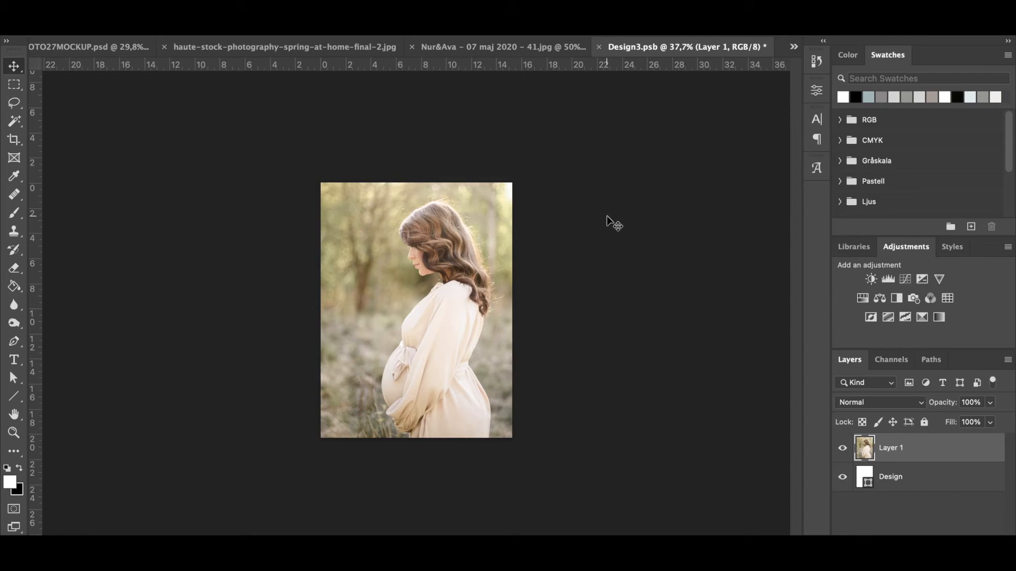
Step: Save the smart object Design3.psb and examine the framed photo up close in CarmenPHOTO27MOCKUP.psd
{"action": "key", "text": "ctrl+s"}
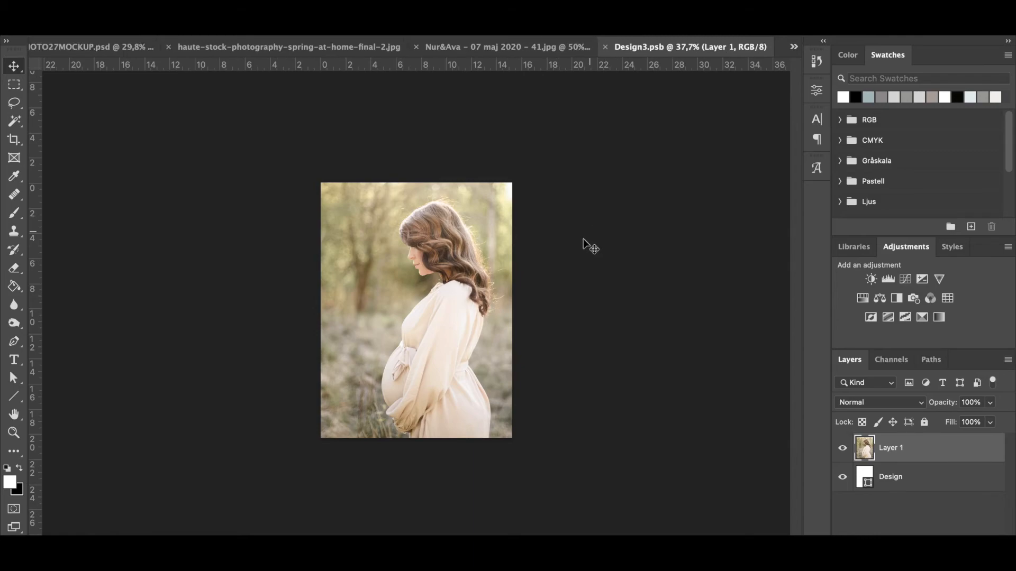
{"action": "left_click", "coordinate": [66, 46]}
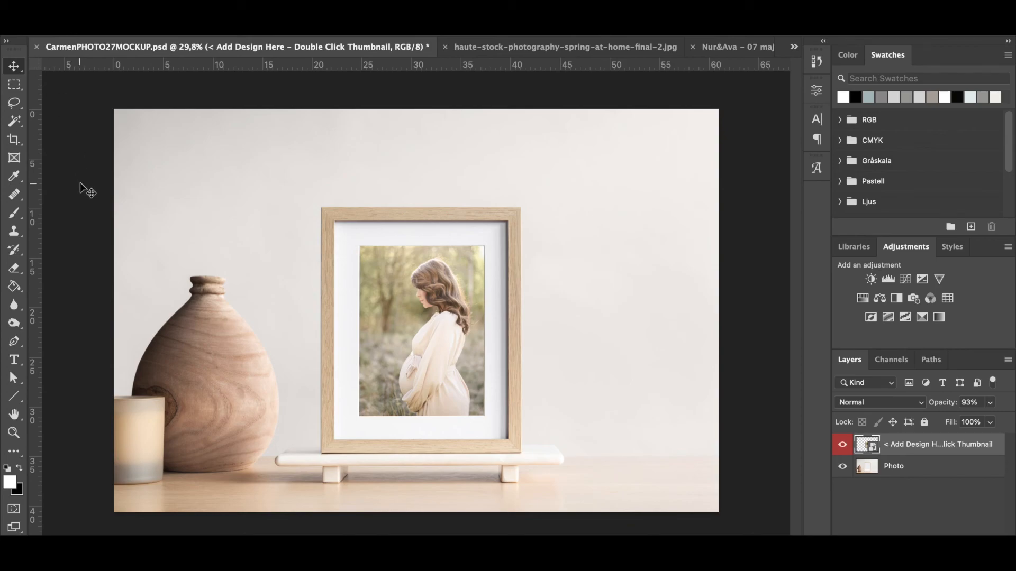
{"action": "scroll", "coordinate": [328, 247], "scroll_direction": "up", "scroll_amount": 8}
{"action": "scroll", "coordinate": [328, 207], "scroll_direction": "up", "scroll_amount": 1}
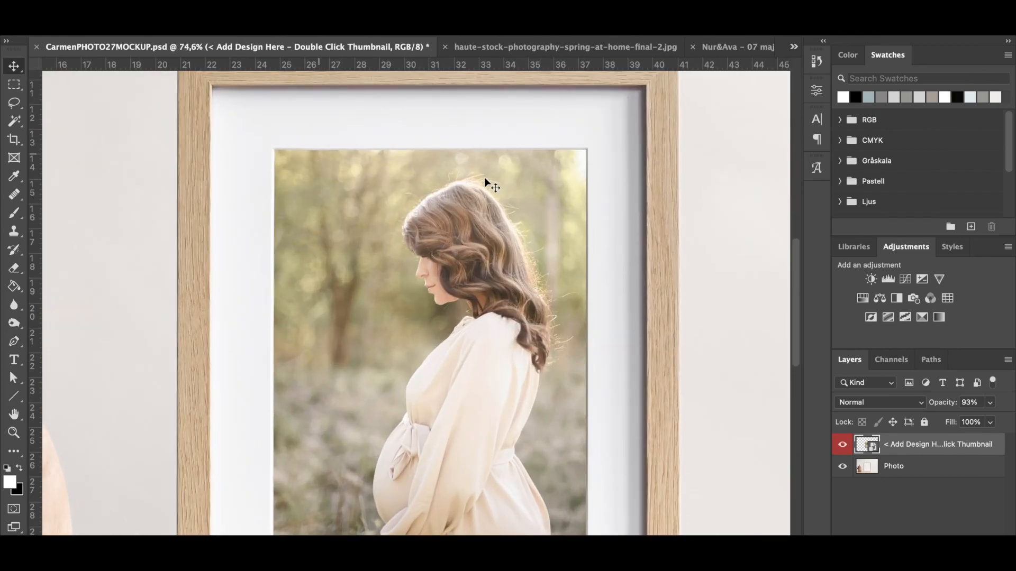
{"action": "scroll", "coordinate": [570, 245], "scroll_direction": "down", "scroll_amount": 5}
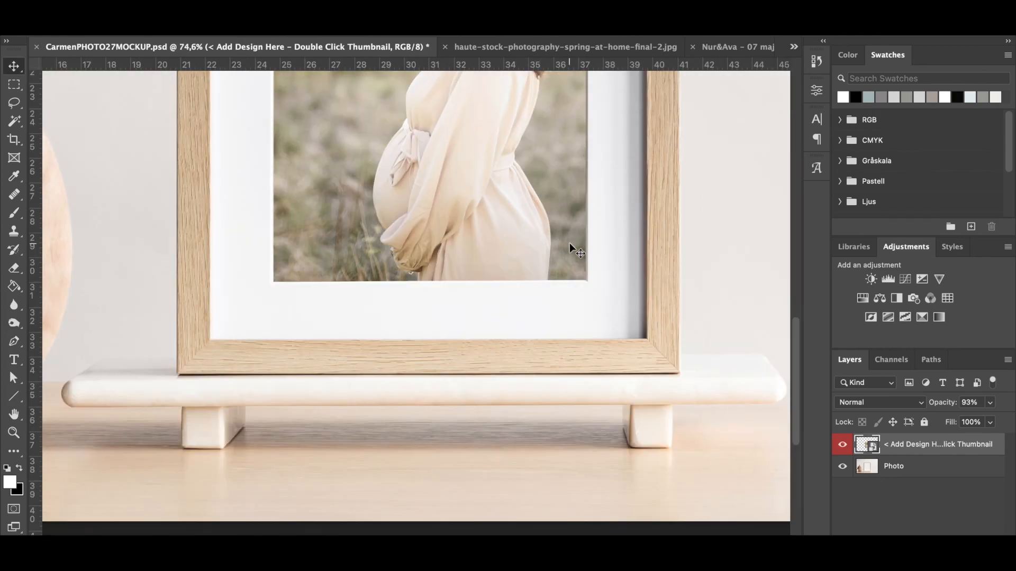
{"action": "scroll", "coordinate": [569, 245], "scroll_direction": "down", "scroll_amount": 10}
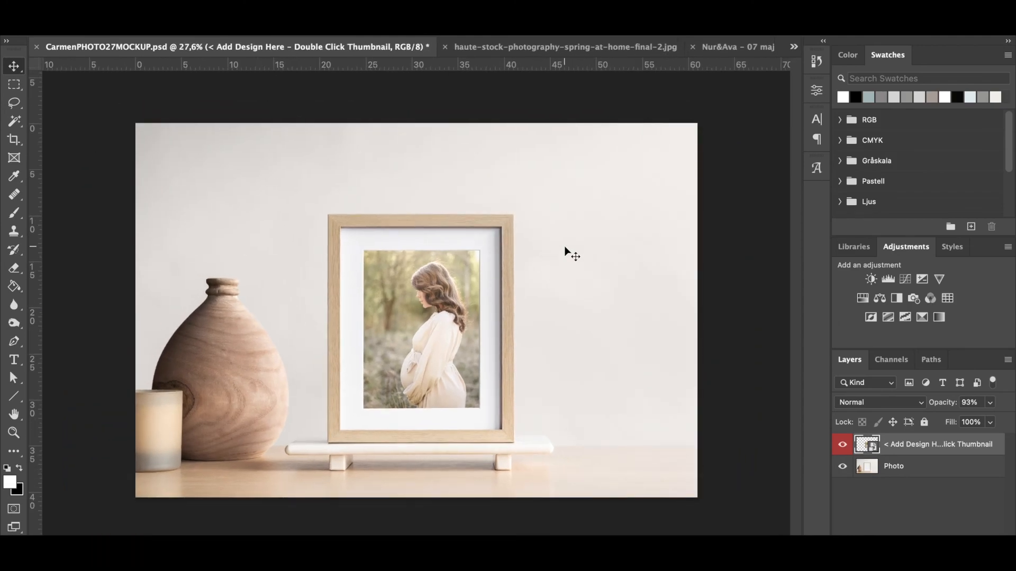